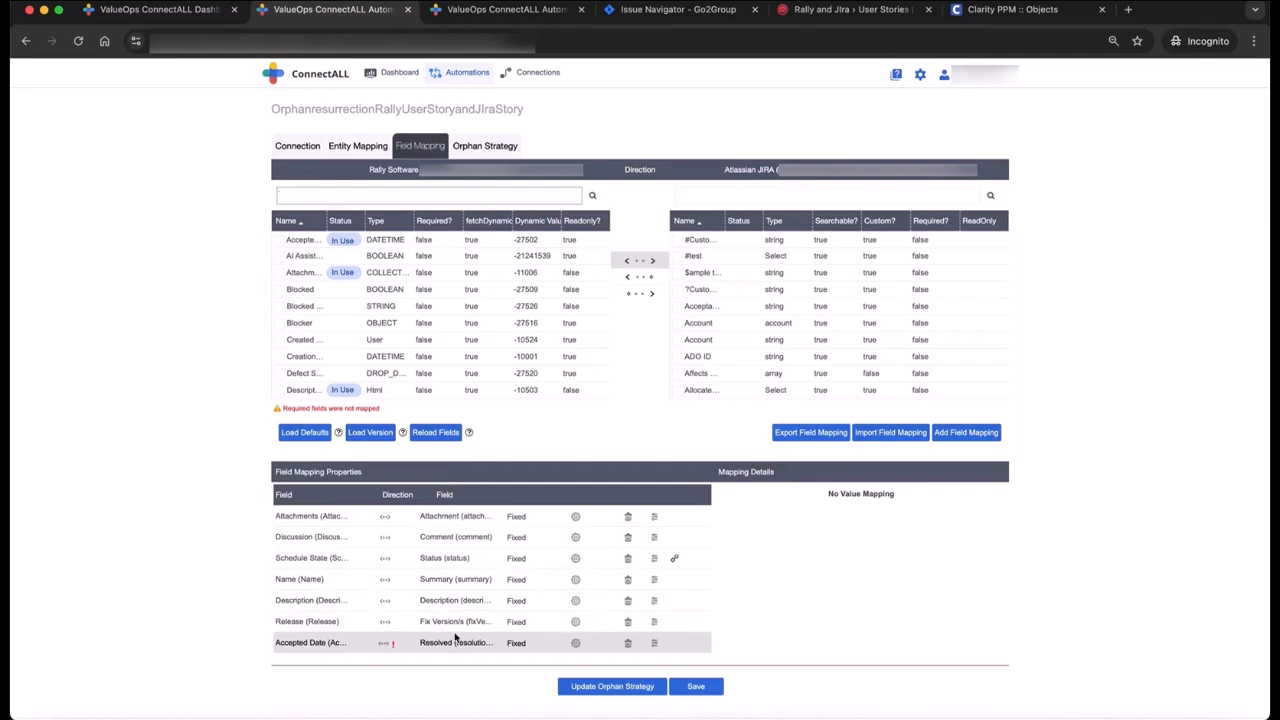
Review the automation's Orphan Strategy, including the rules for both systems and the conditions for continuing synchronization
scroll(437, 505, up, 1)
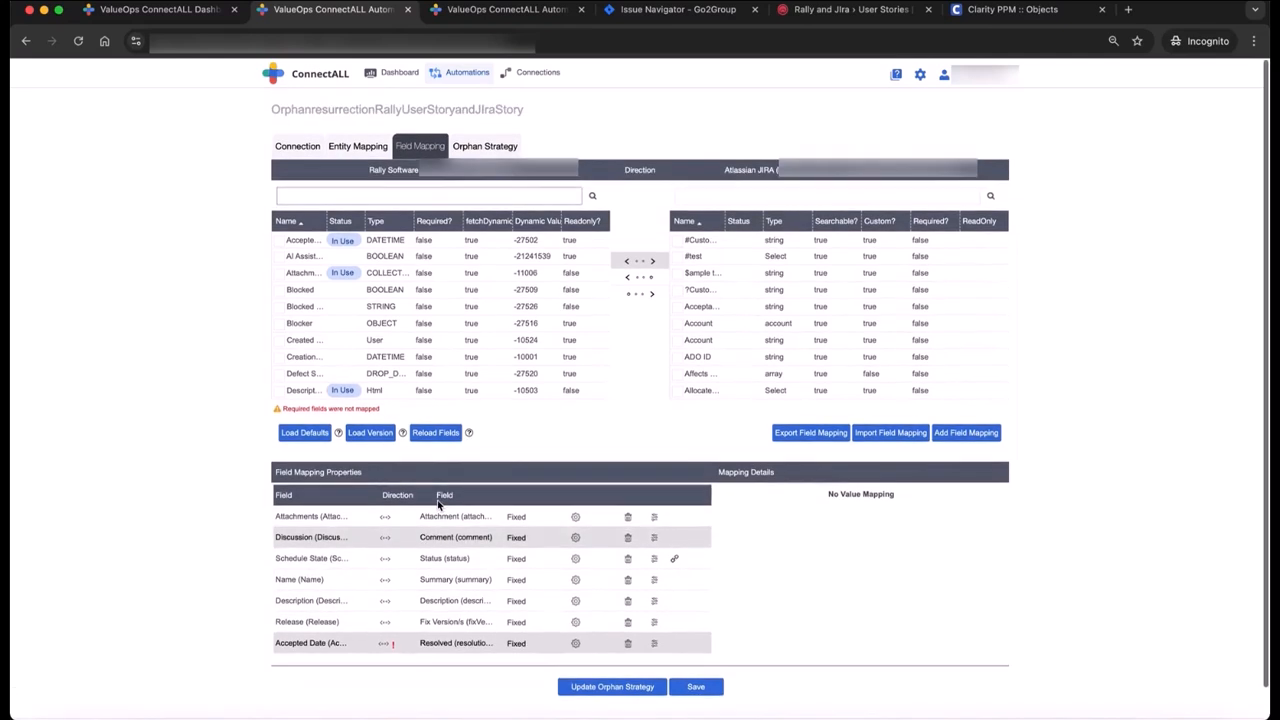
click(492, 148)
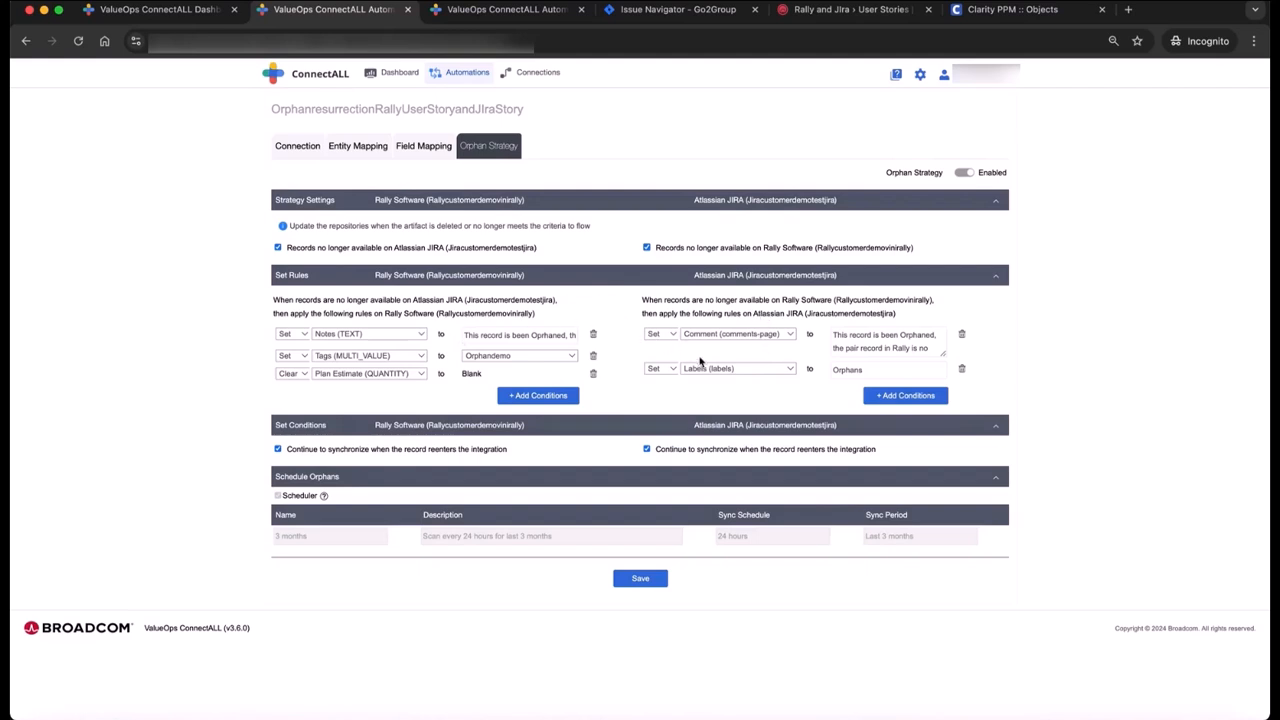
click(278, 450)
click(278, 450)
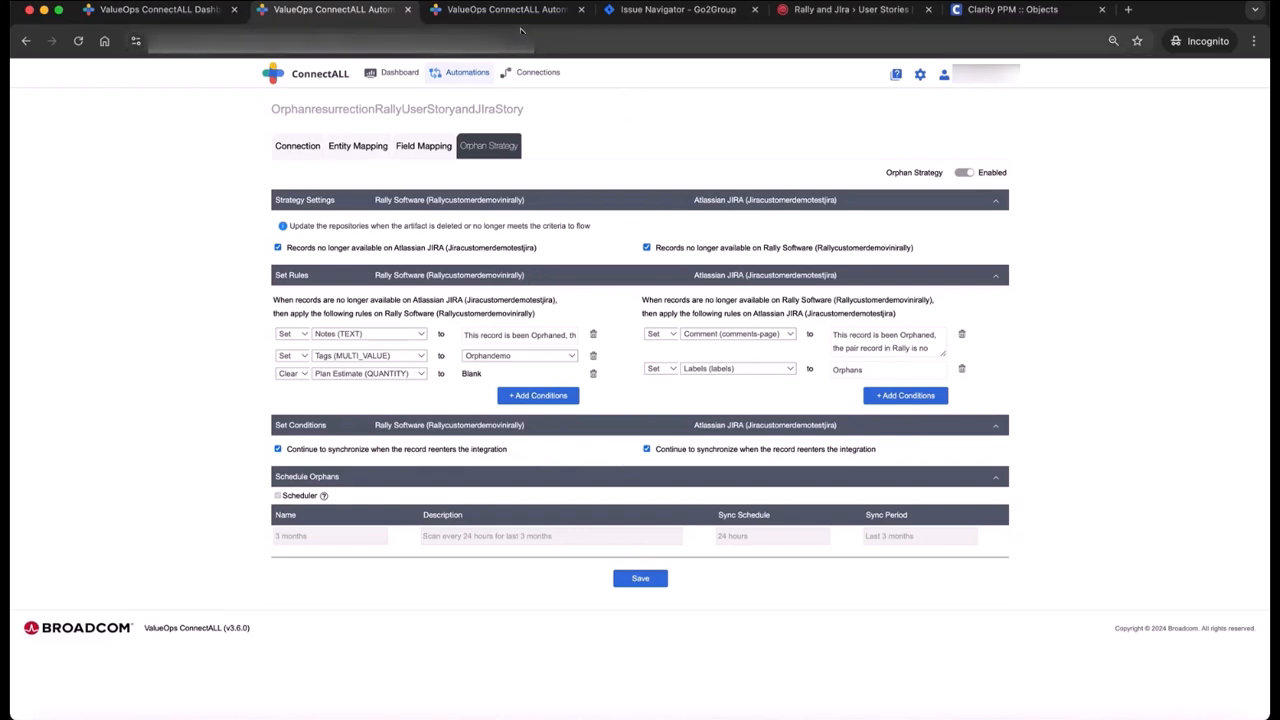
Compare the automation's entity mapping project and issue type with the project filter in the Jira issue list
click(645, 18)
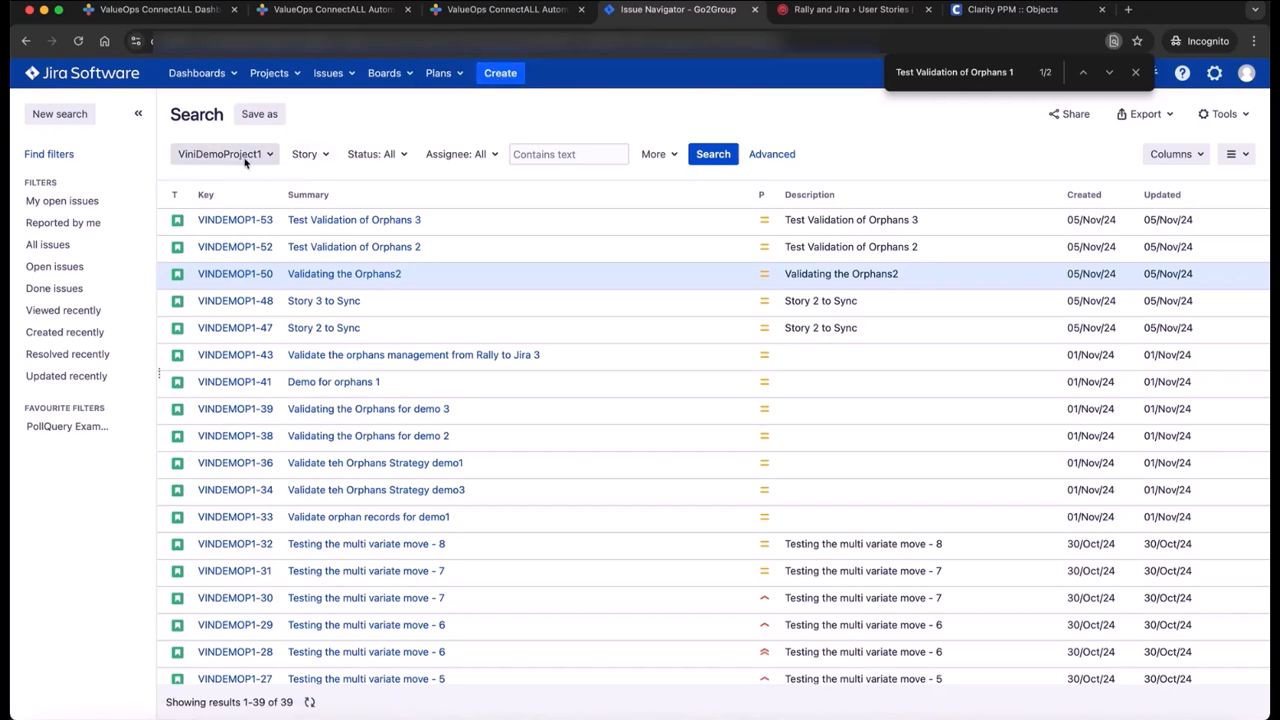
click(333, 9)
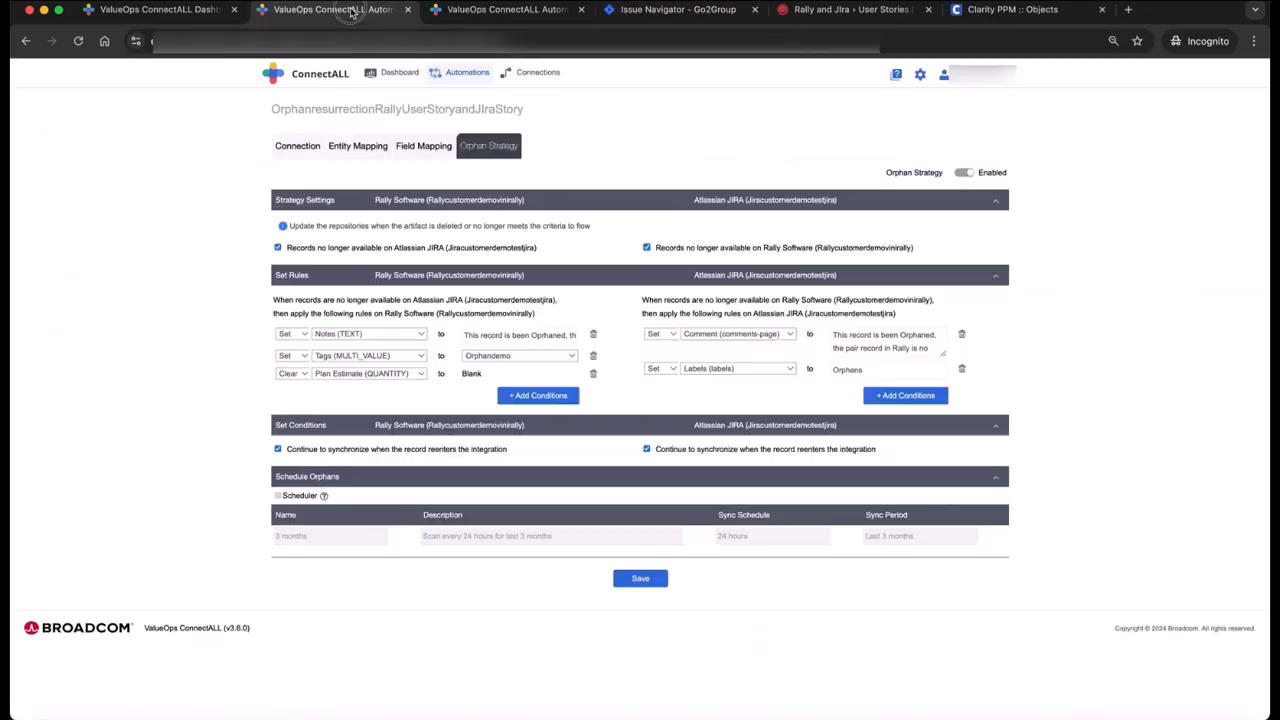
click(351, 147)
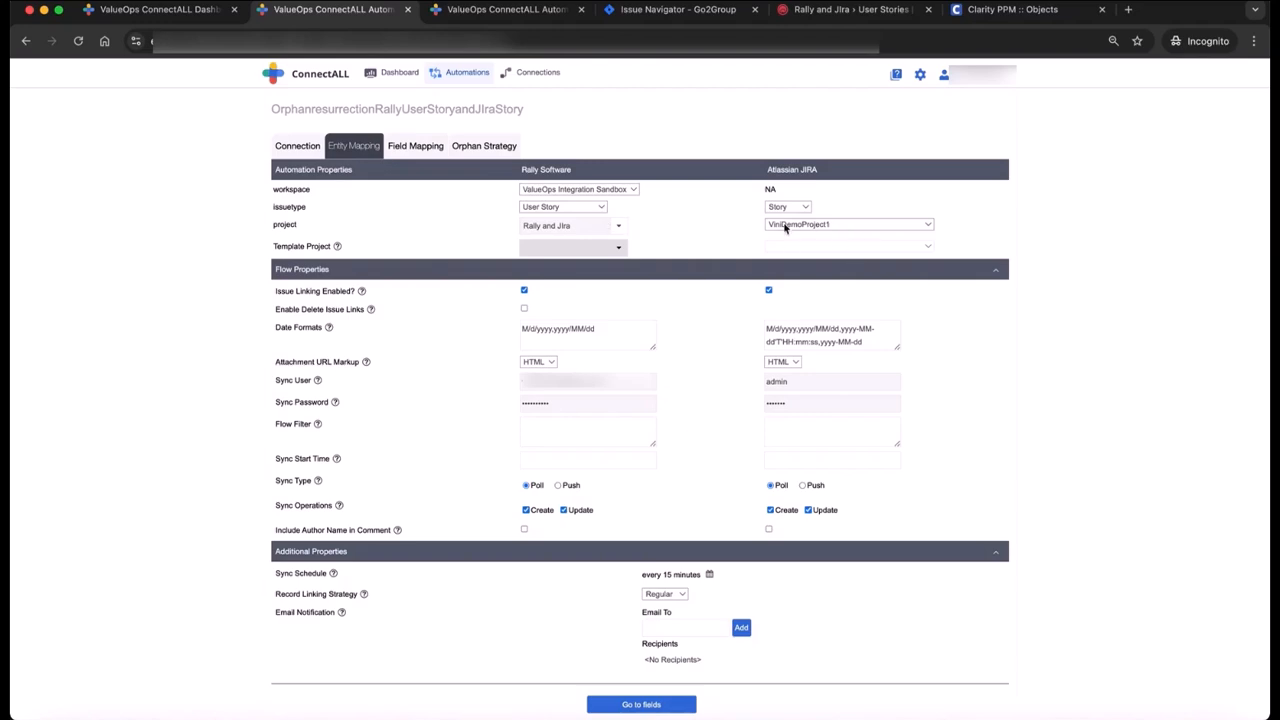
click(660, 14)
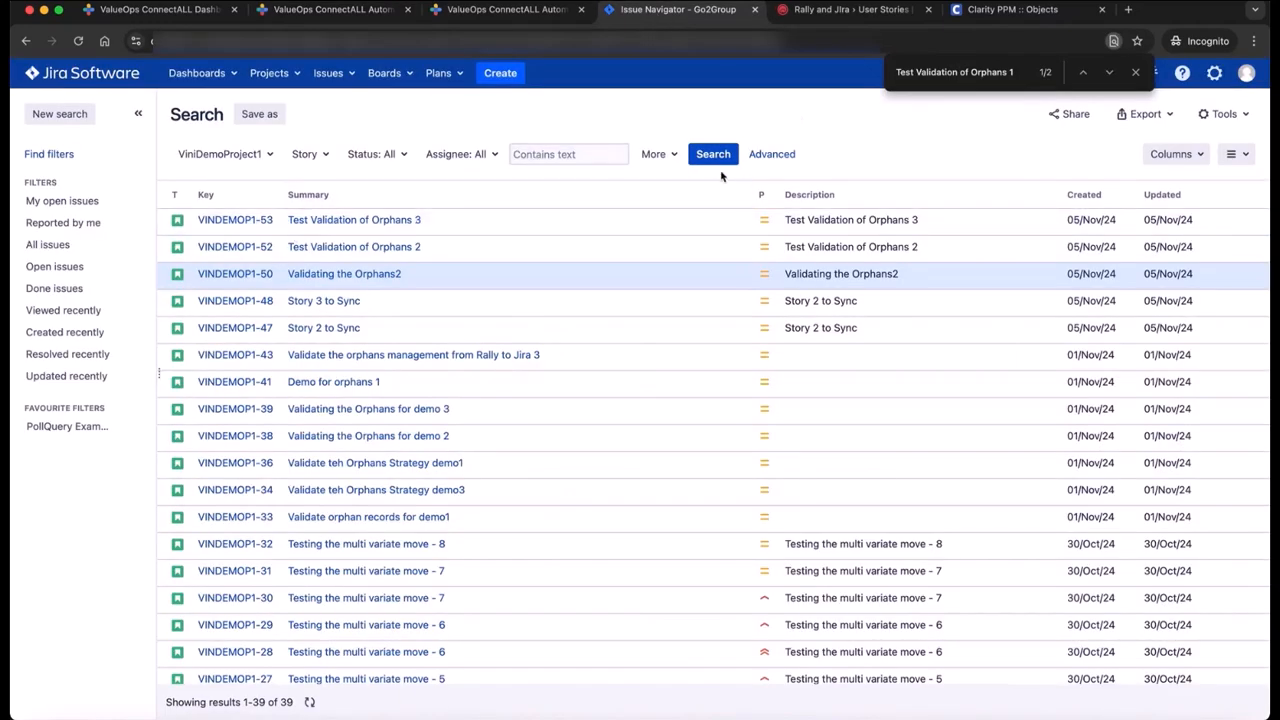
Create a Jira story with summary and description "Validate orphaned & Resurrection 1", enabling creation of another issue
click(500, 76)
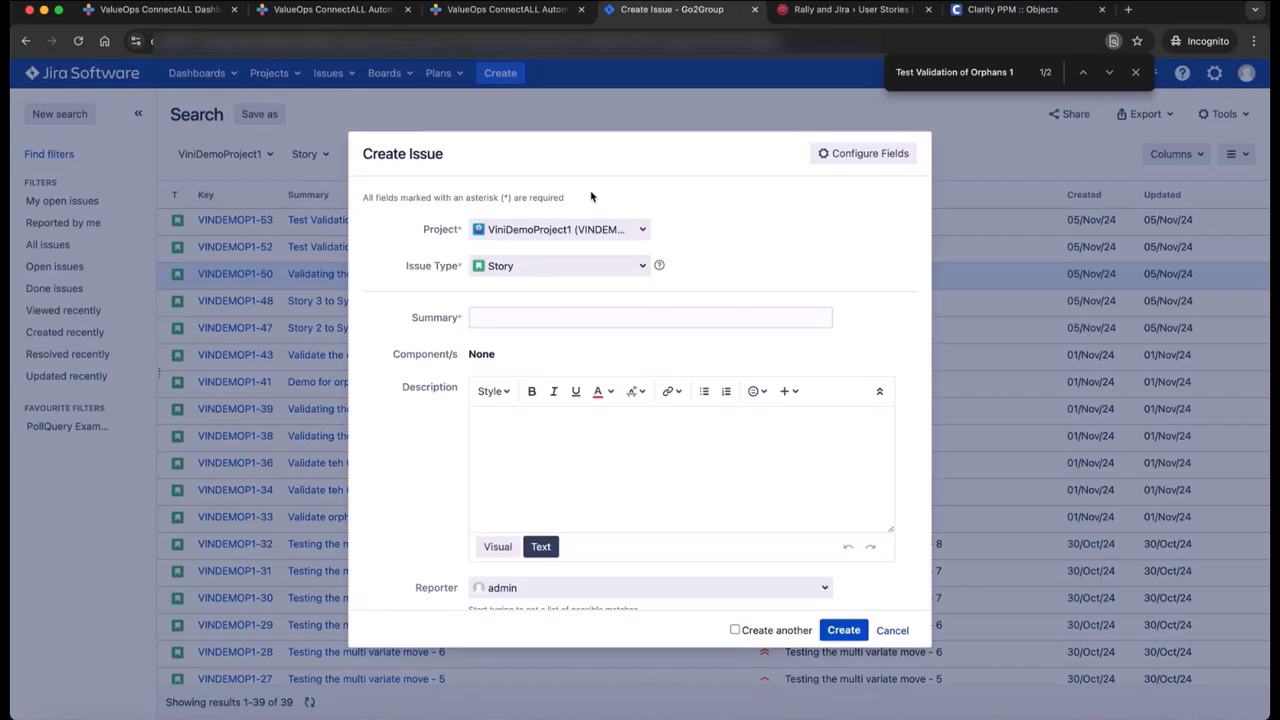
click(488, 319)
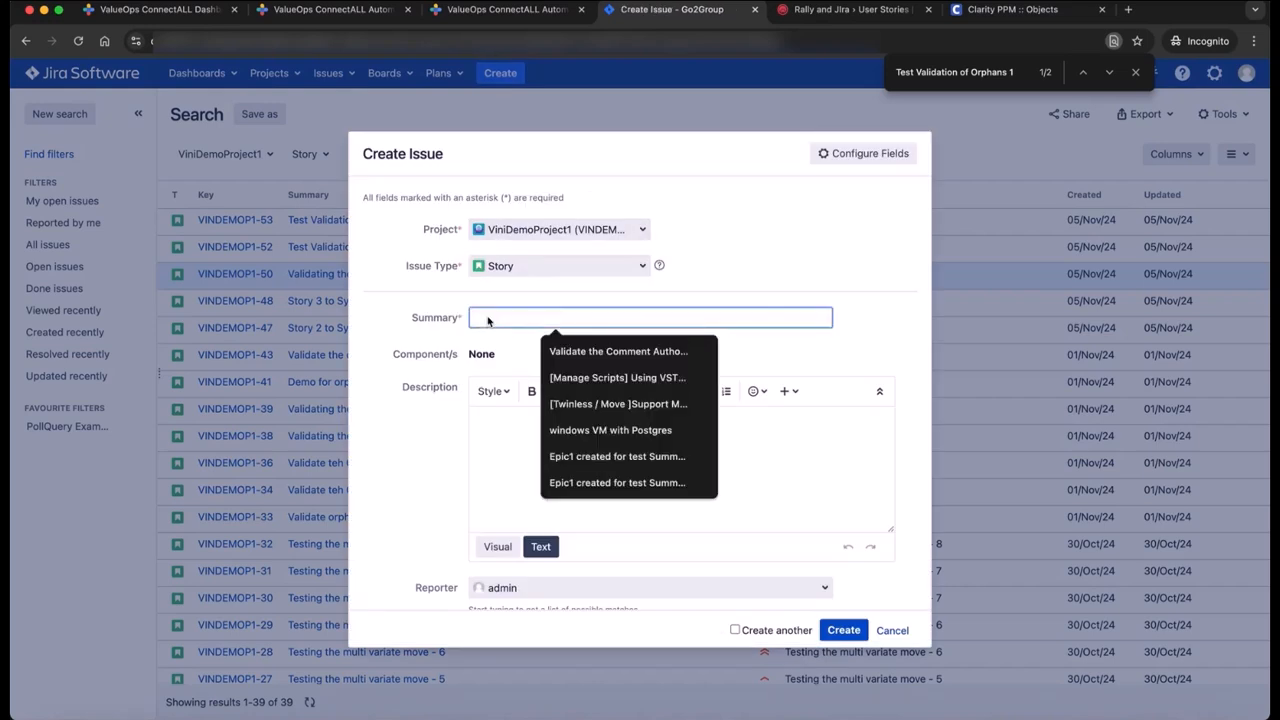
text(Validate Resurrec)
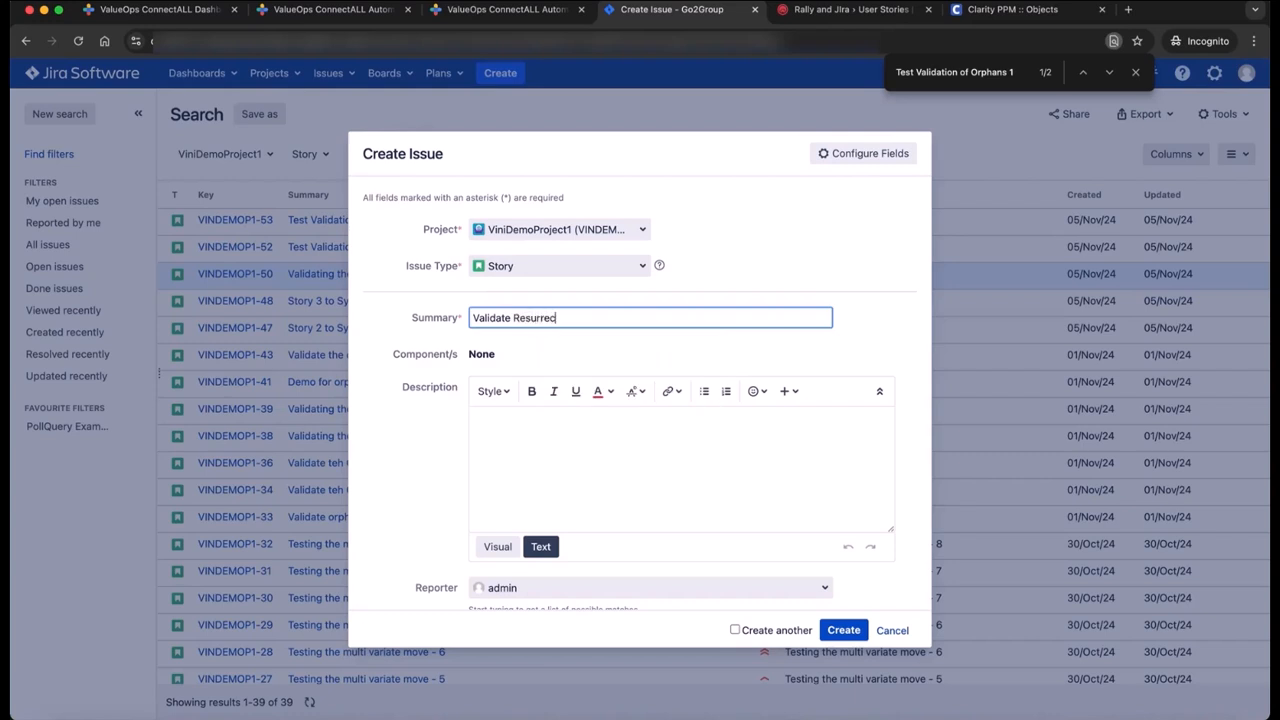
click(513, 318)
text(orphaned & 1)
drag(660, 320, 466, 320)
key(super+c)
click(512, 428)
key(super+v)
click(736, 630)
click(836, 632)
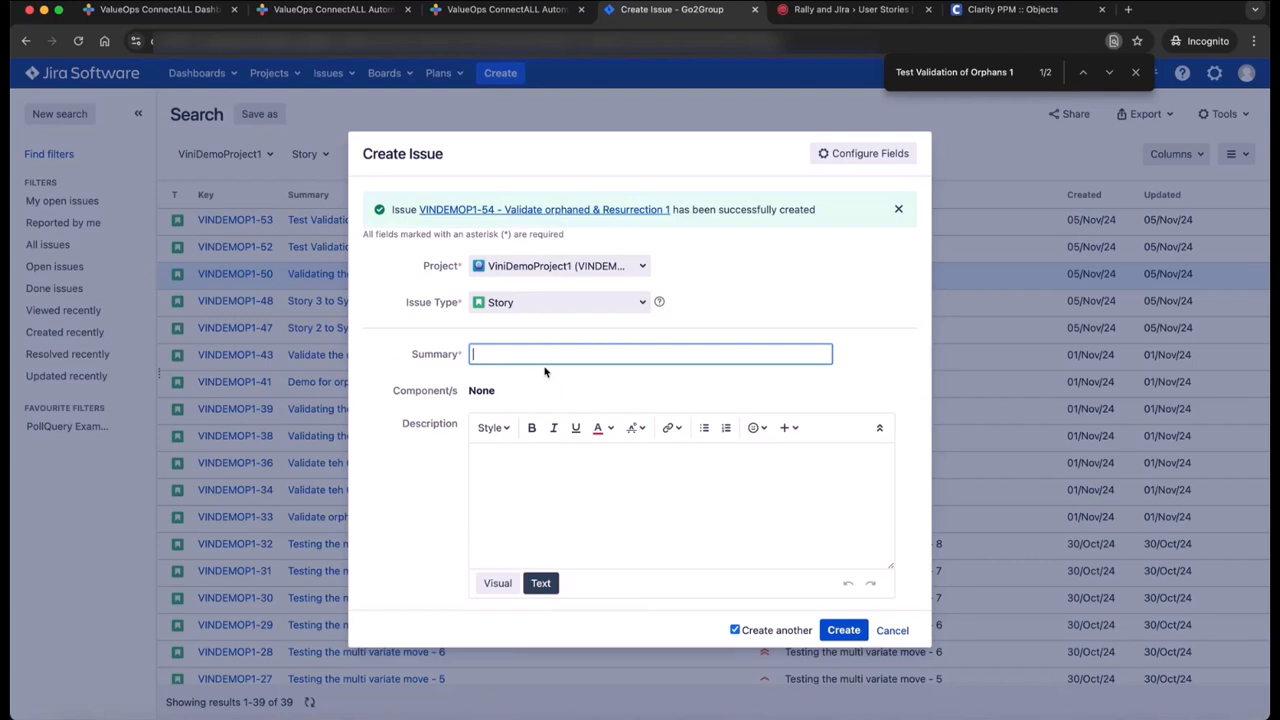
Create a second story with summary and description "Validate orphaned & Resurrection 2"
key(super+v)
key(BackSpace)
text(2)
click(552, 453)
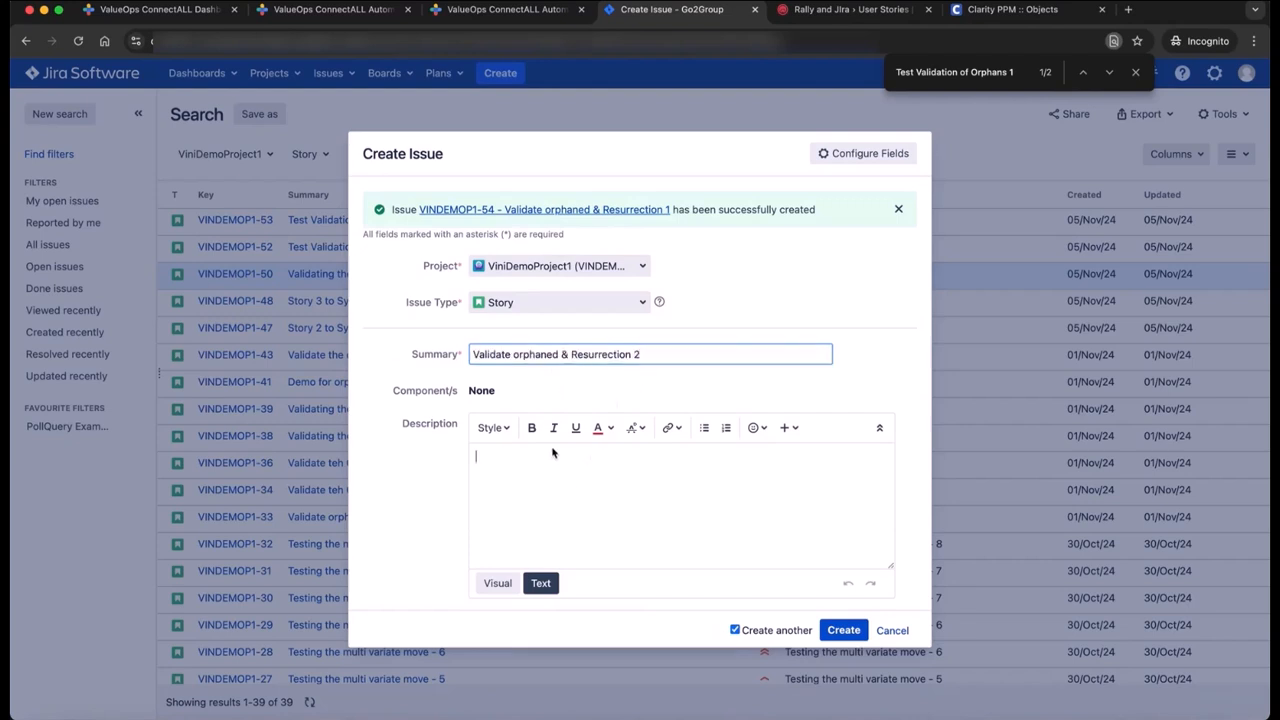
key(super+v)
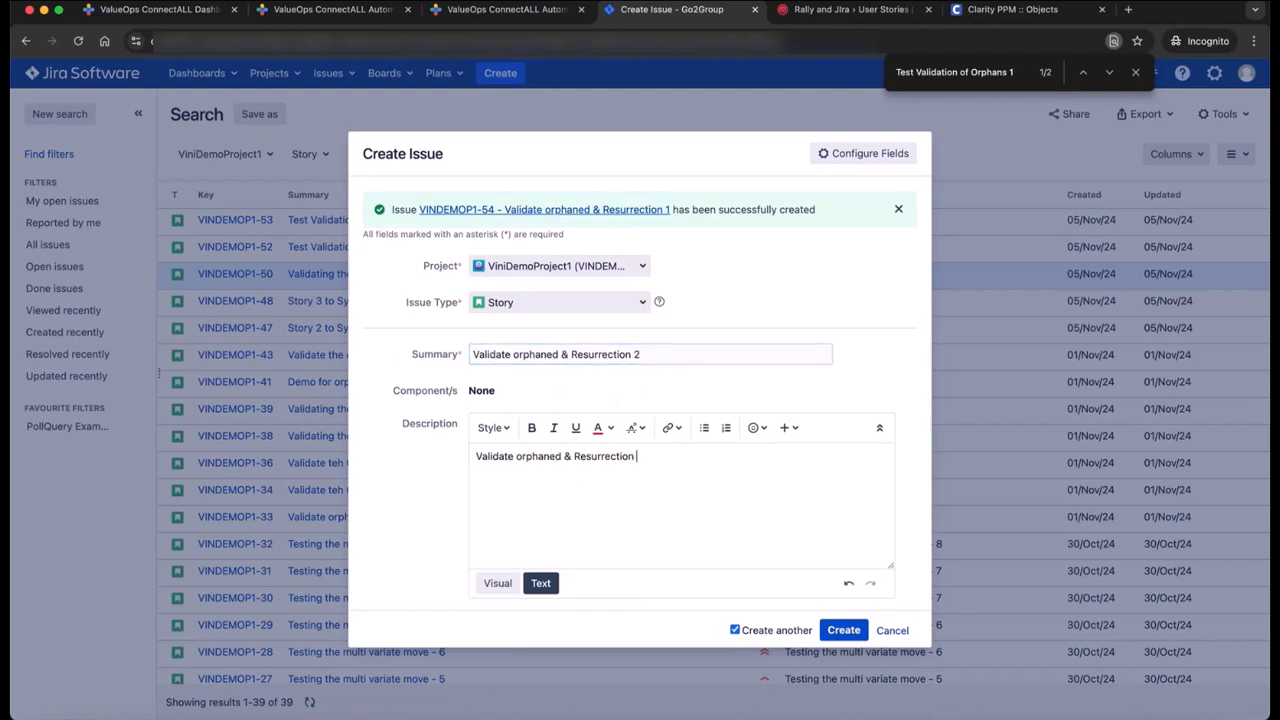
click(845, 630)
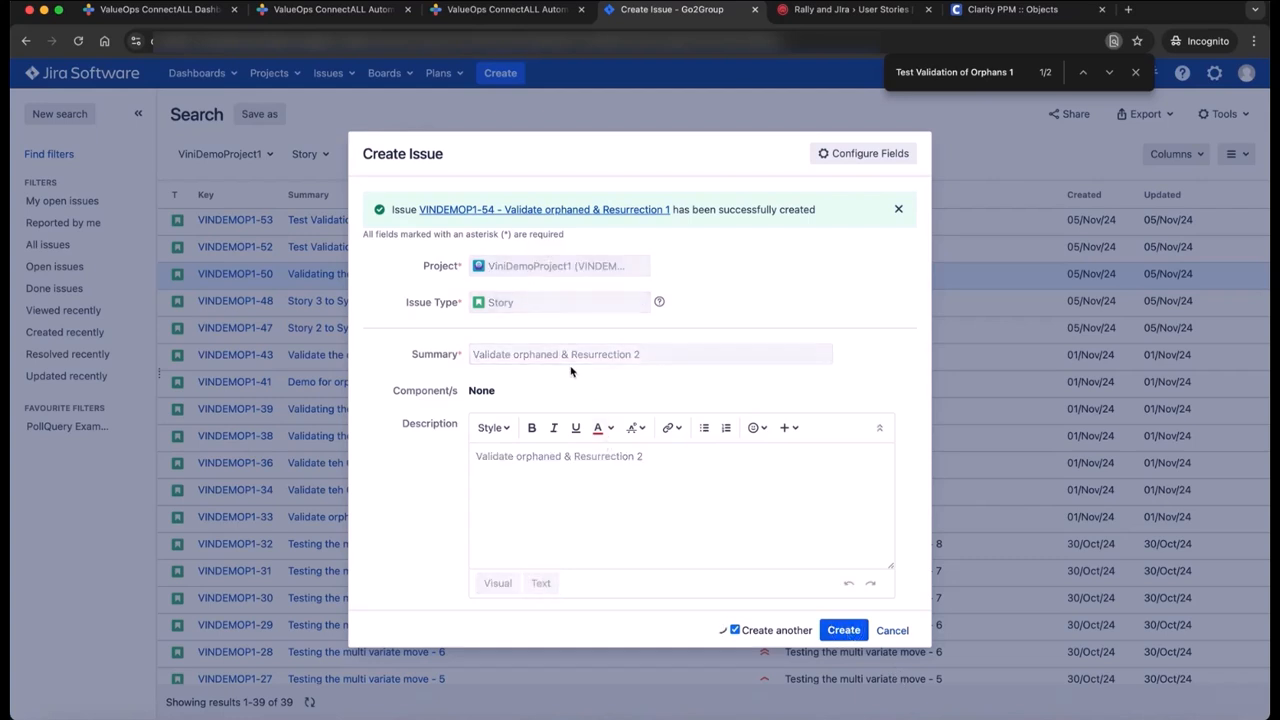
Create a third story, "Validate orphaned & Resurrection 3", with a matching description, and refresh the issue list
key(super+v)
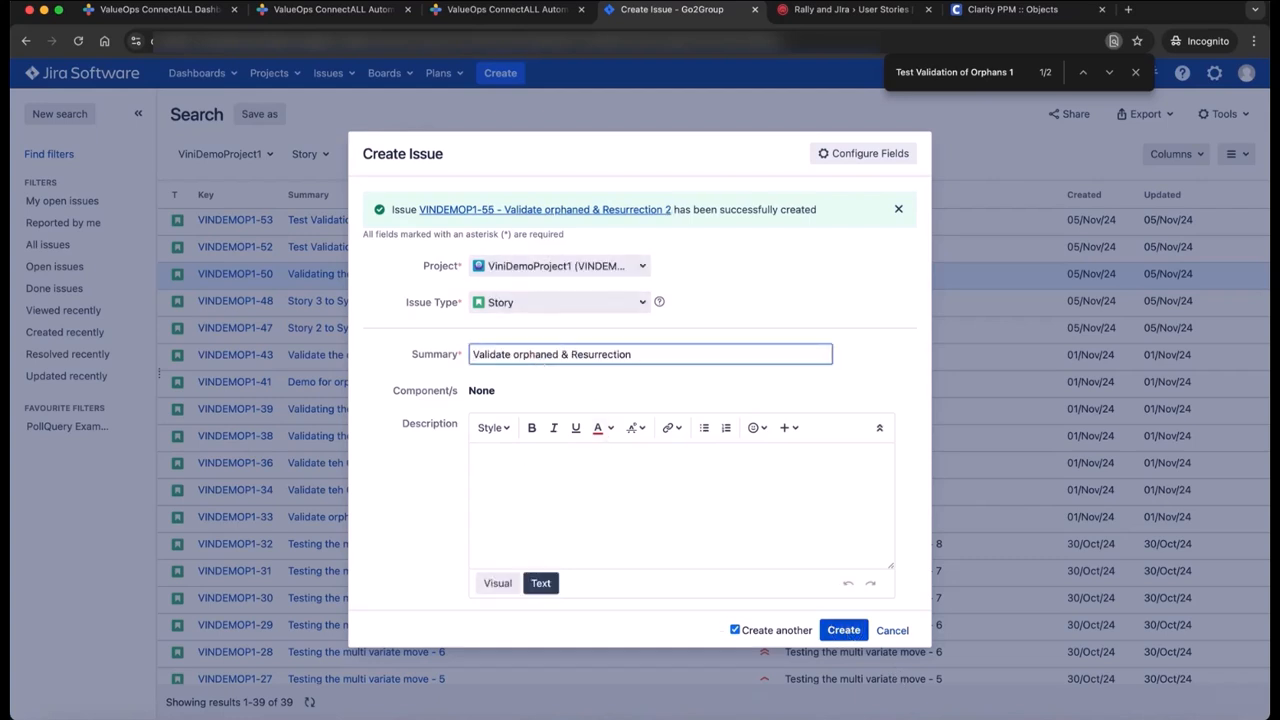
click(504, 490)
key(super+v)
key(BackSpace)
text(3)
click(843, 630)
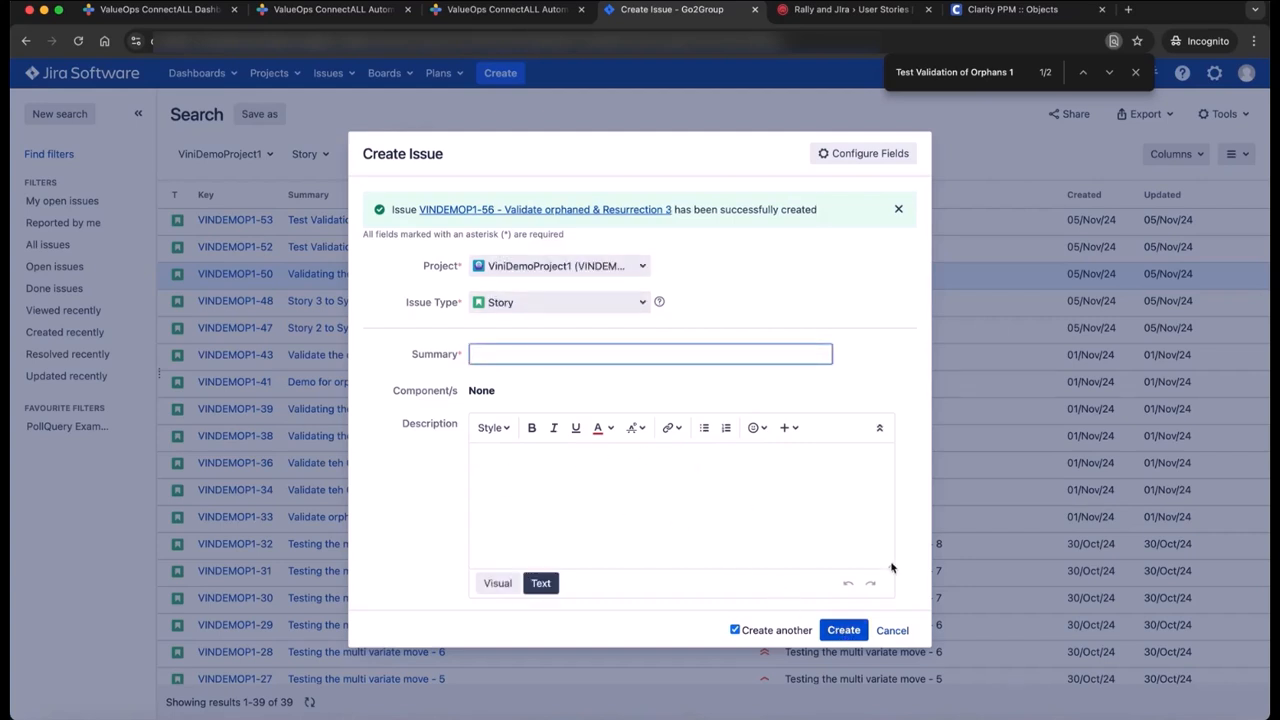
click(891, 632)
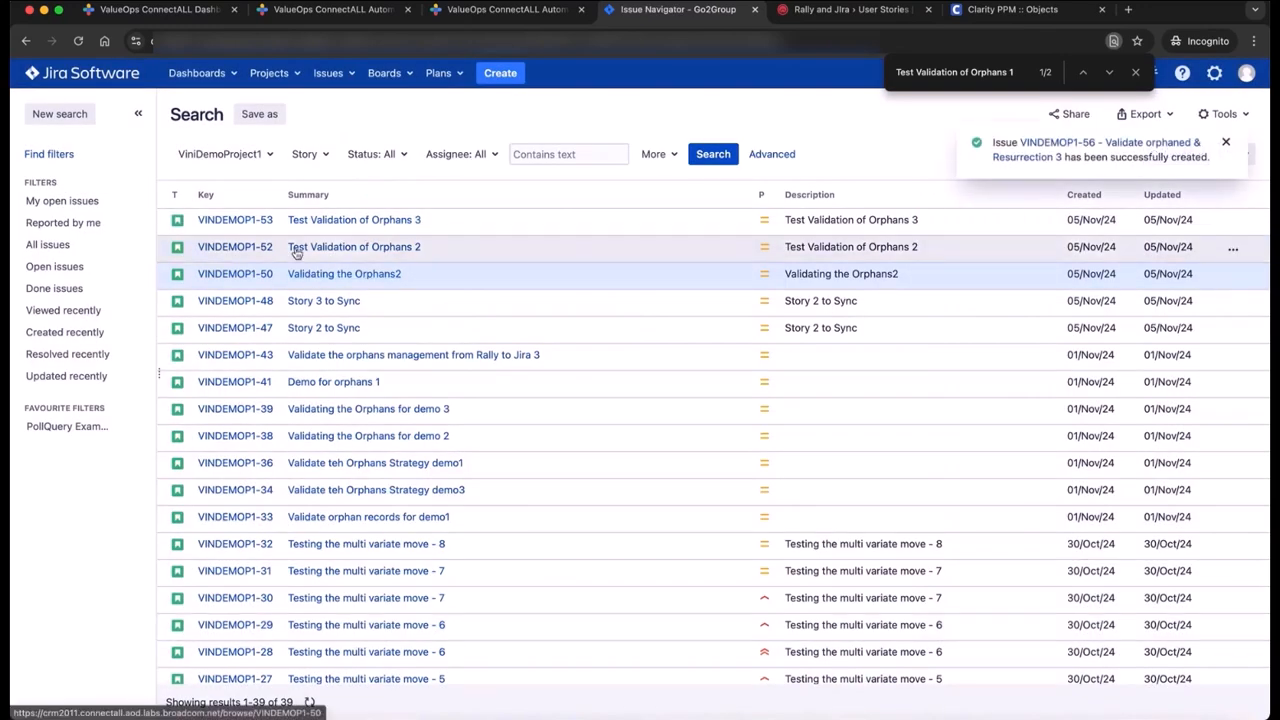
click(79, 41)
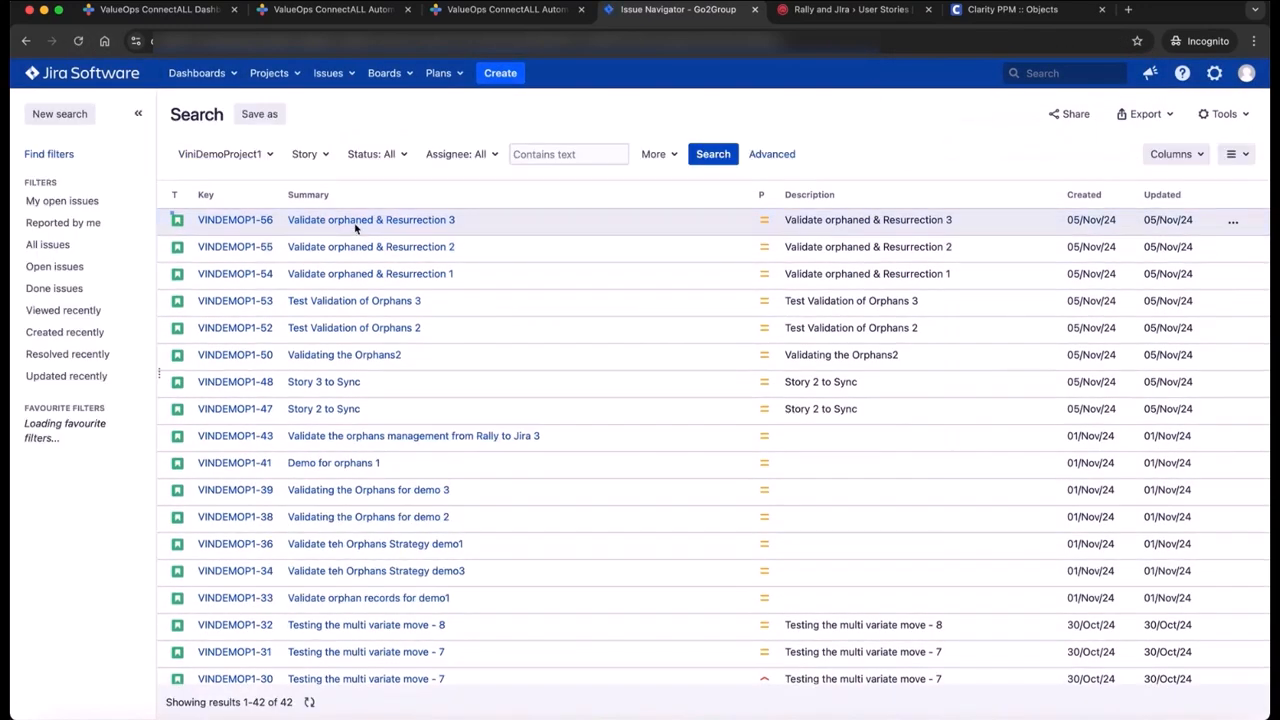
Switch to the ConnectALL dashboard and run the OrphanresurrectionRallyUserStoryandJiraStory automation
click(160, 9)
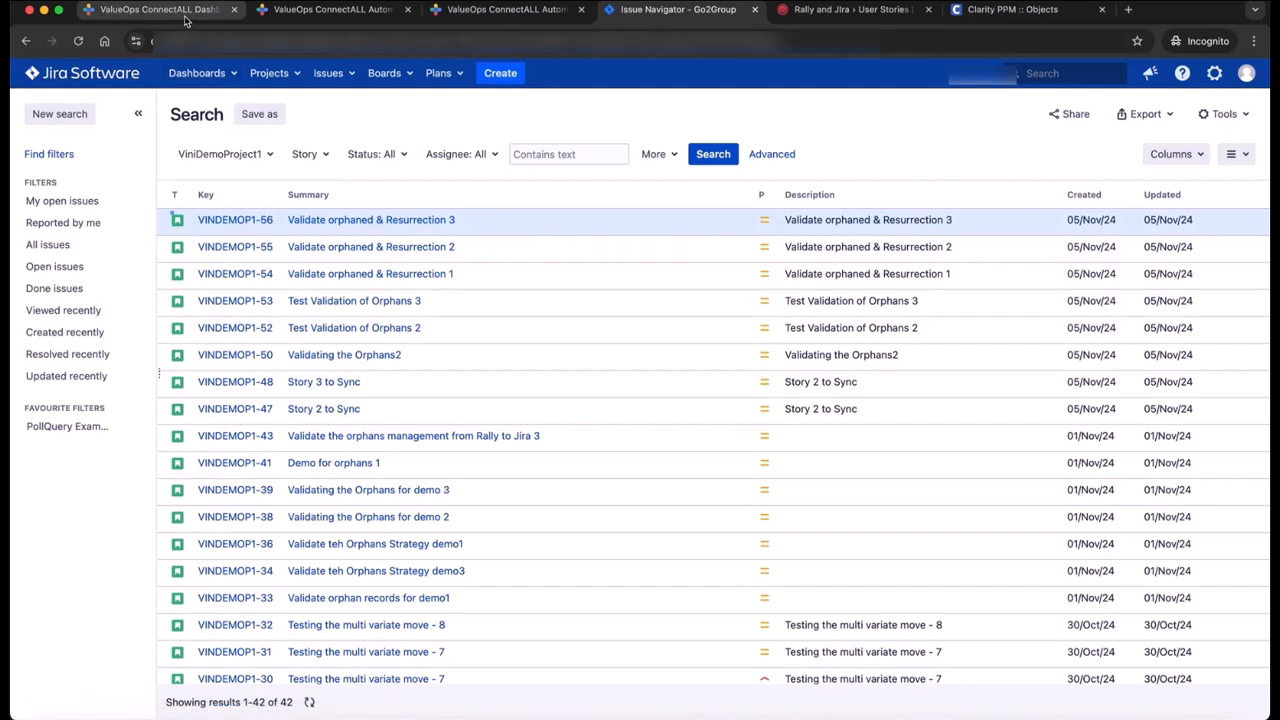
scroll(871, 397, down, 5)
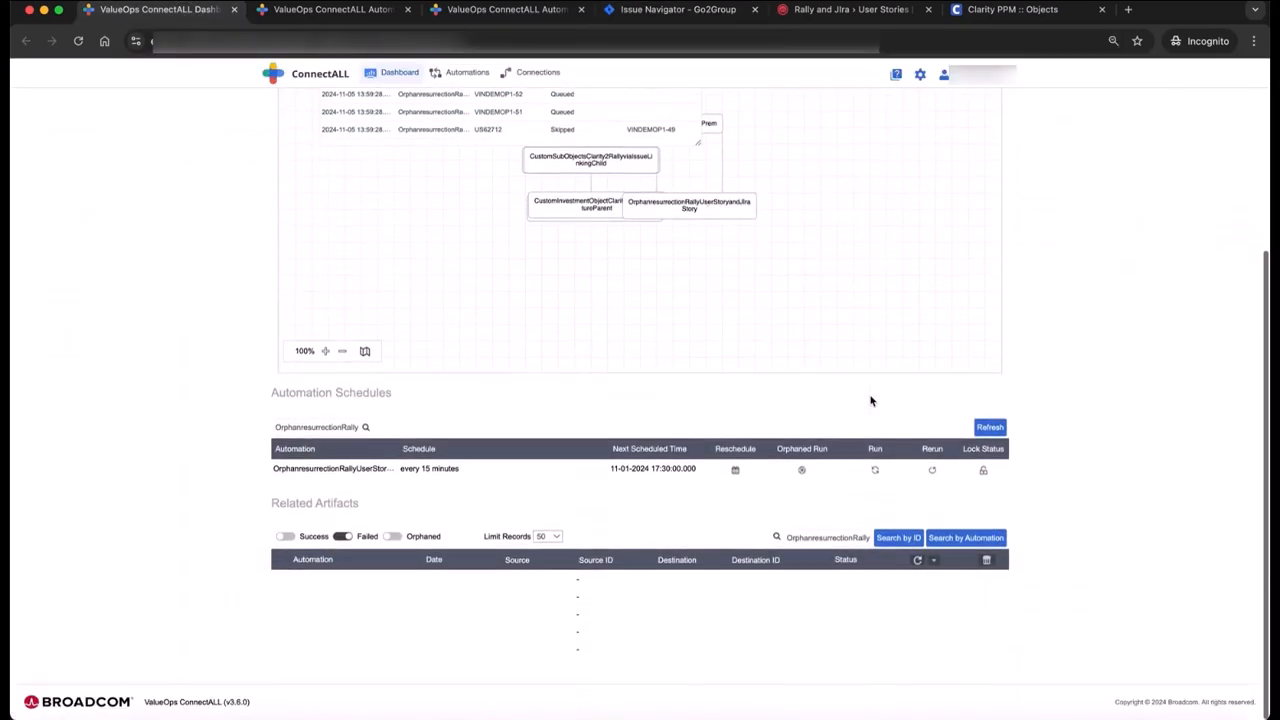
click(876, 471)
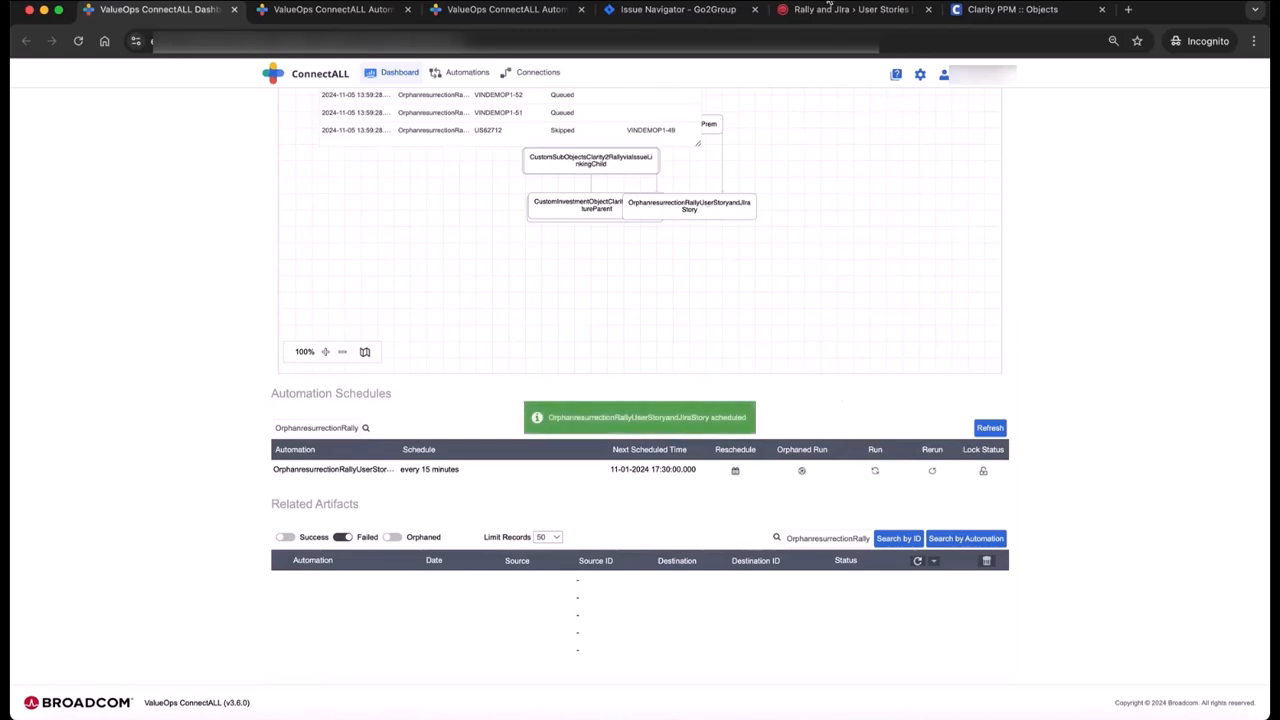
Check the synchronization of the new stories in the ConnectALL Activity Monitor and the Rally user story list
click(845, 10)
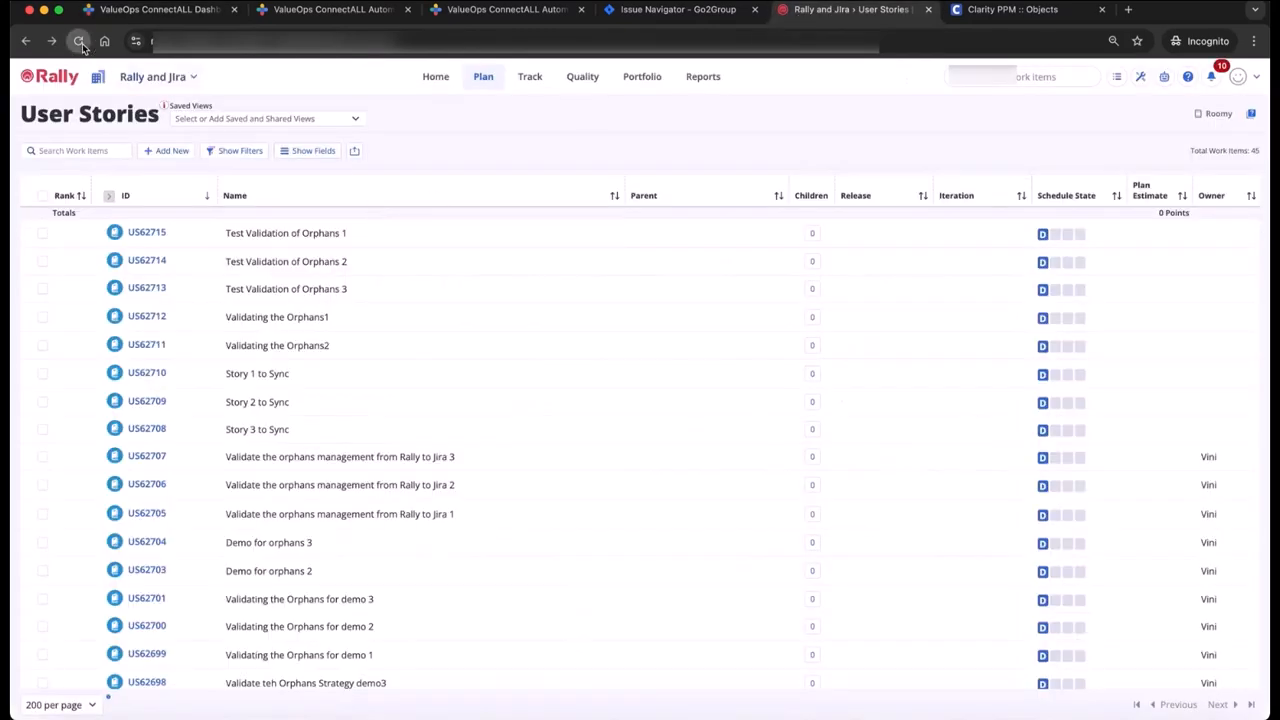
click(160, 9)
scroll(271, 87, up, 3)
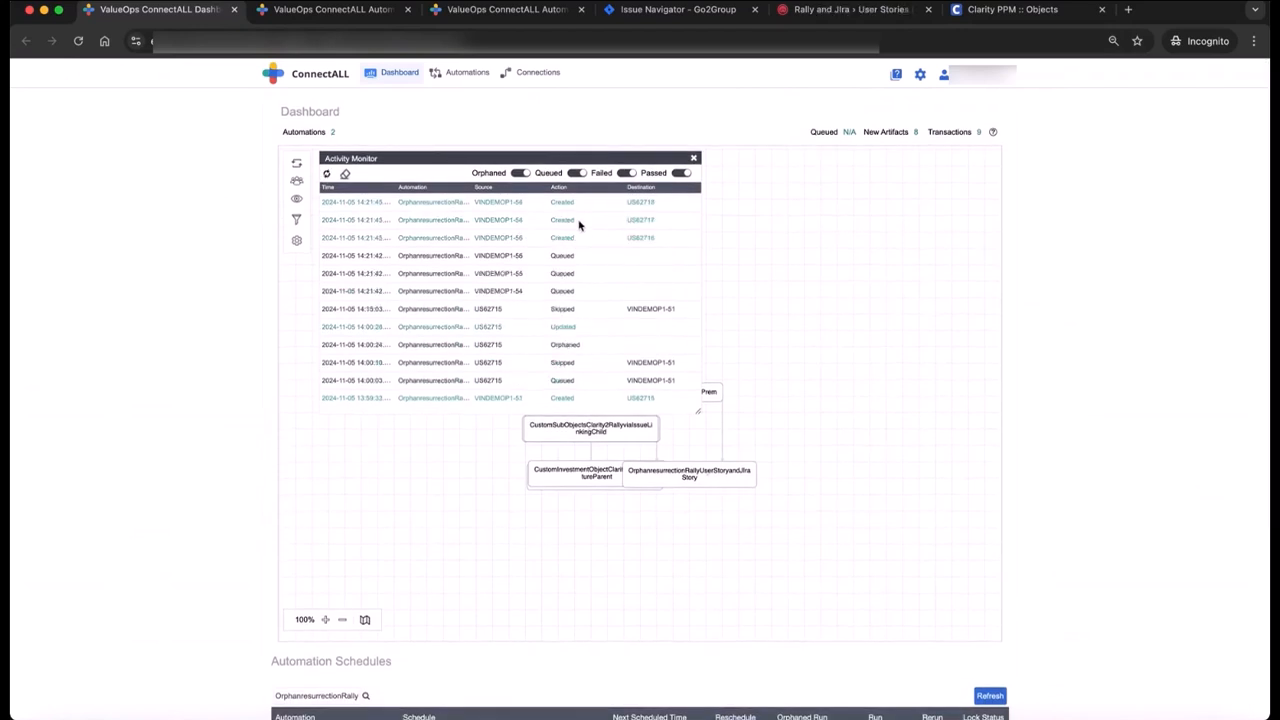
click(848, 10)
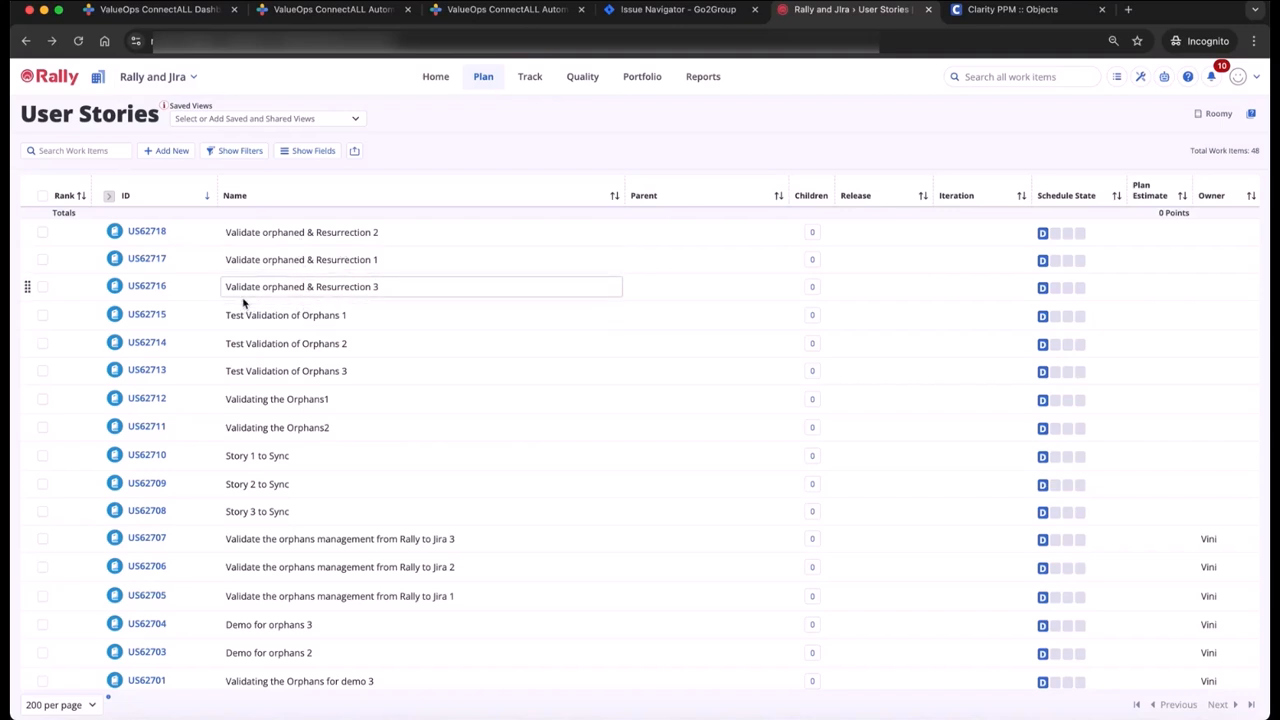
Delete the user story "Validate orphaned & Resurrection 1" in Rally
mouse_move(148, 262)
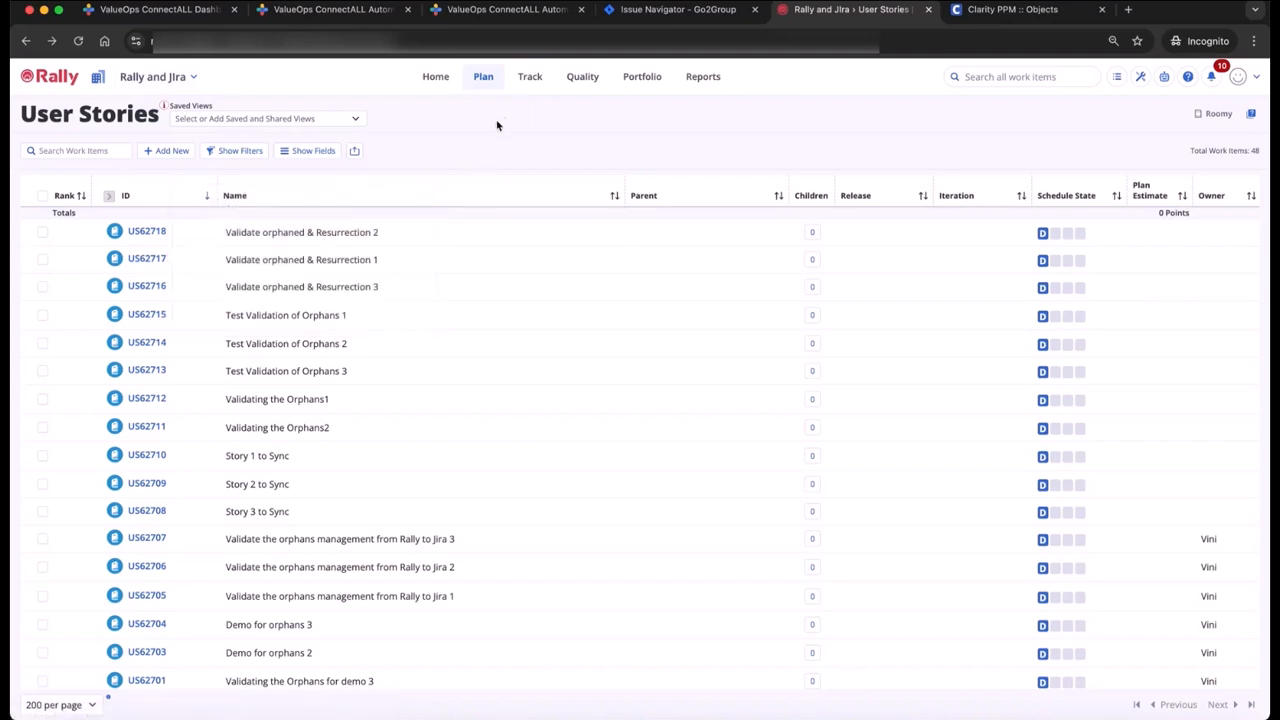
click(43, 260)
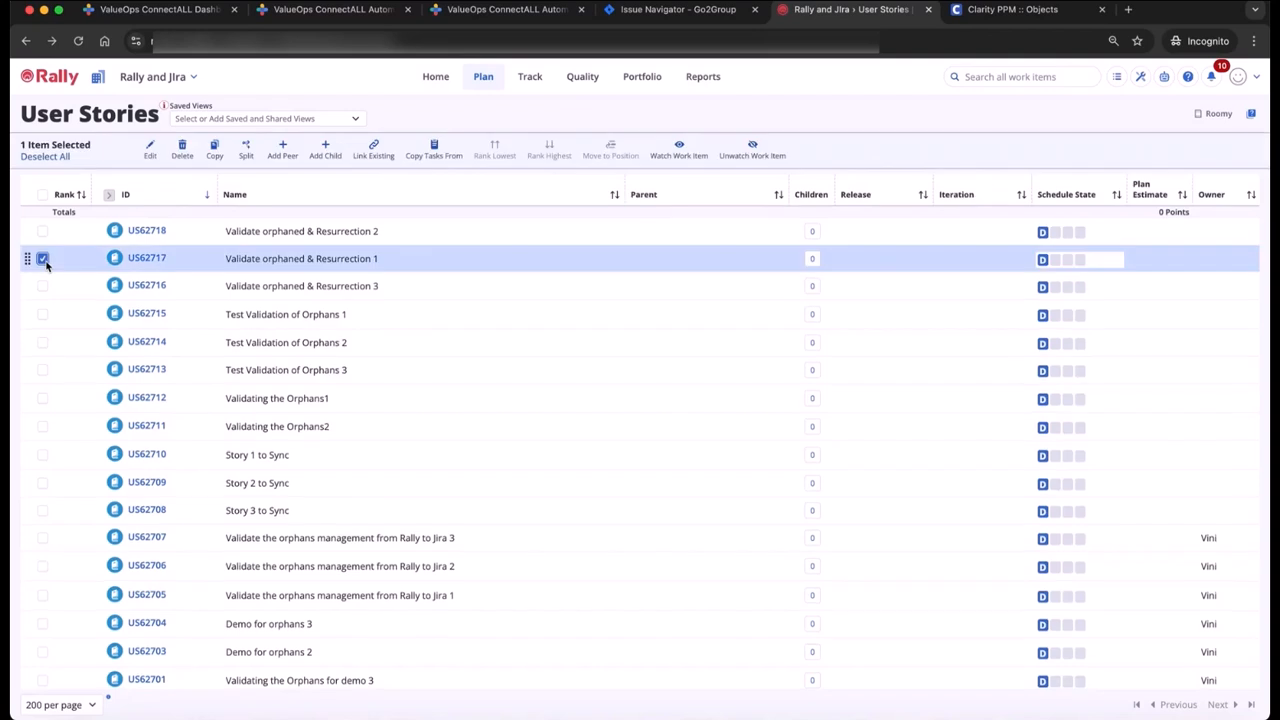
click(182, 150)
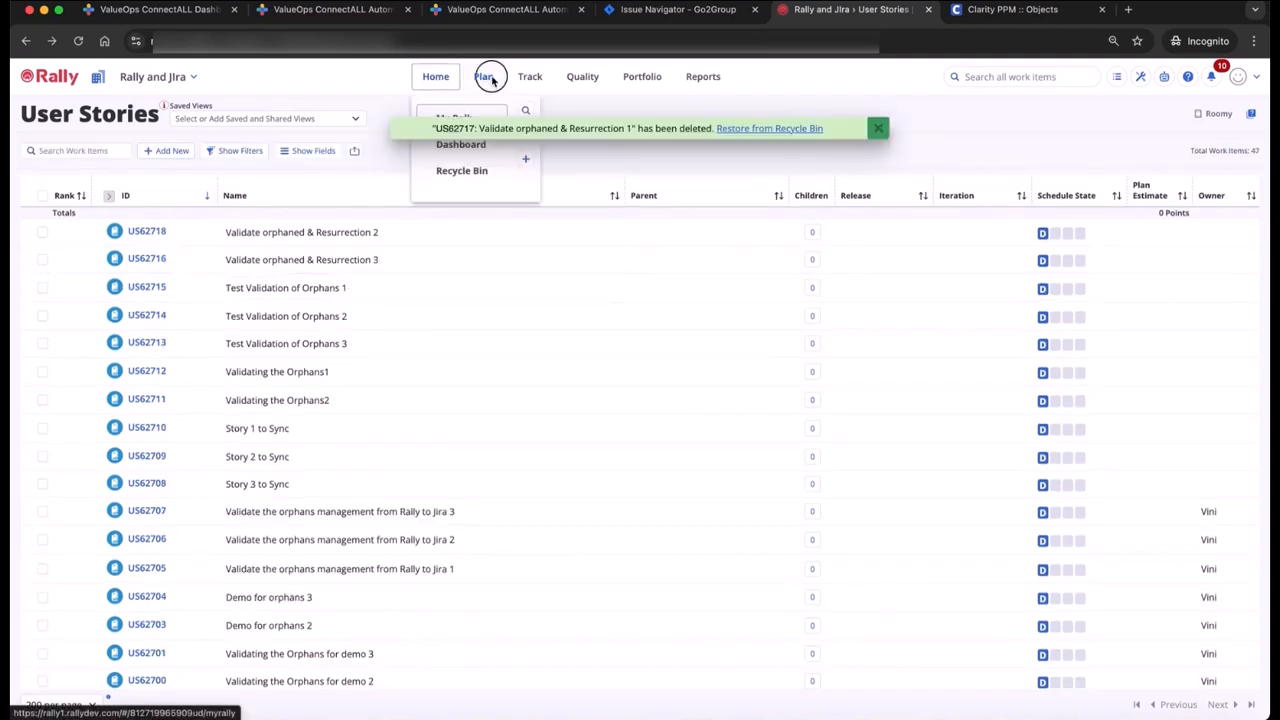
Open Rally's Recycle Bin in a new browser tab to look for the deleted user story
mouse_move(433, 78)
right_click(455, 171)
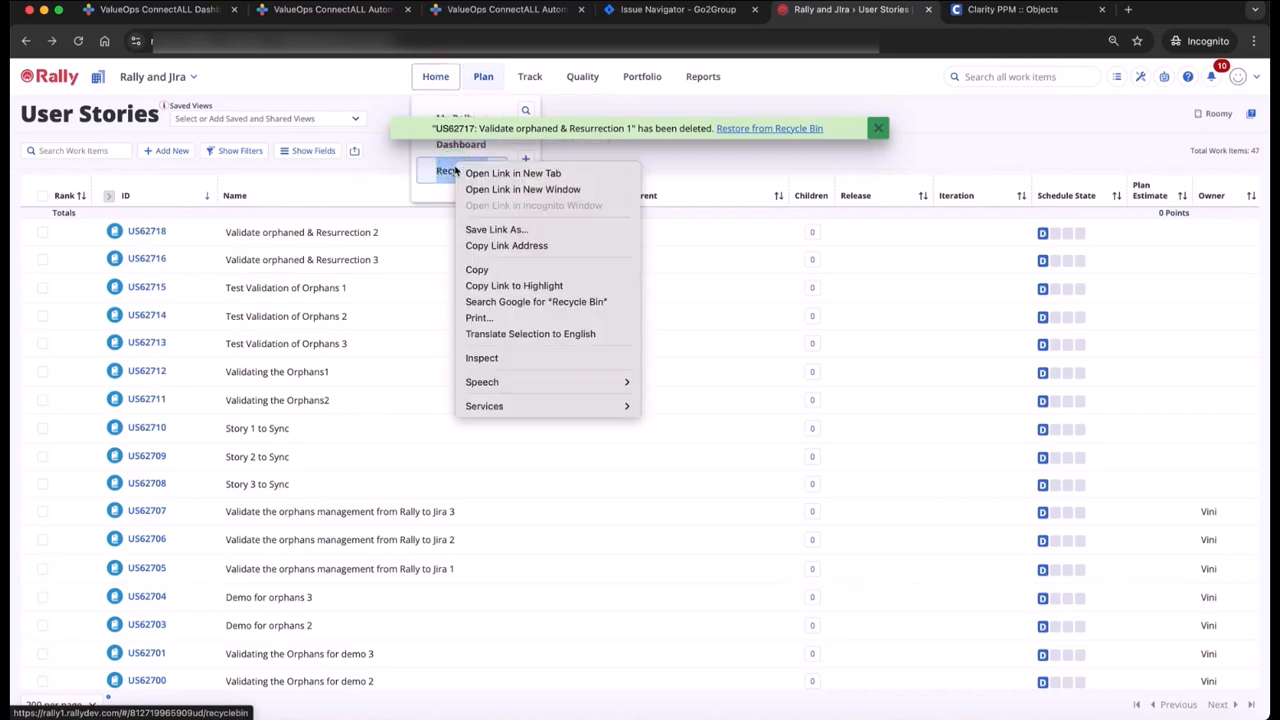
click(490, 177)
click(900, 10)
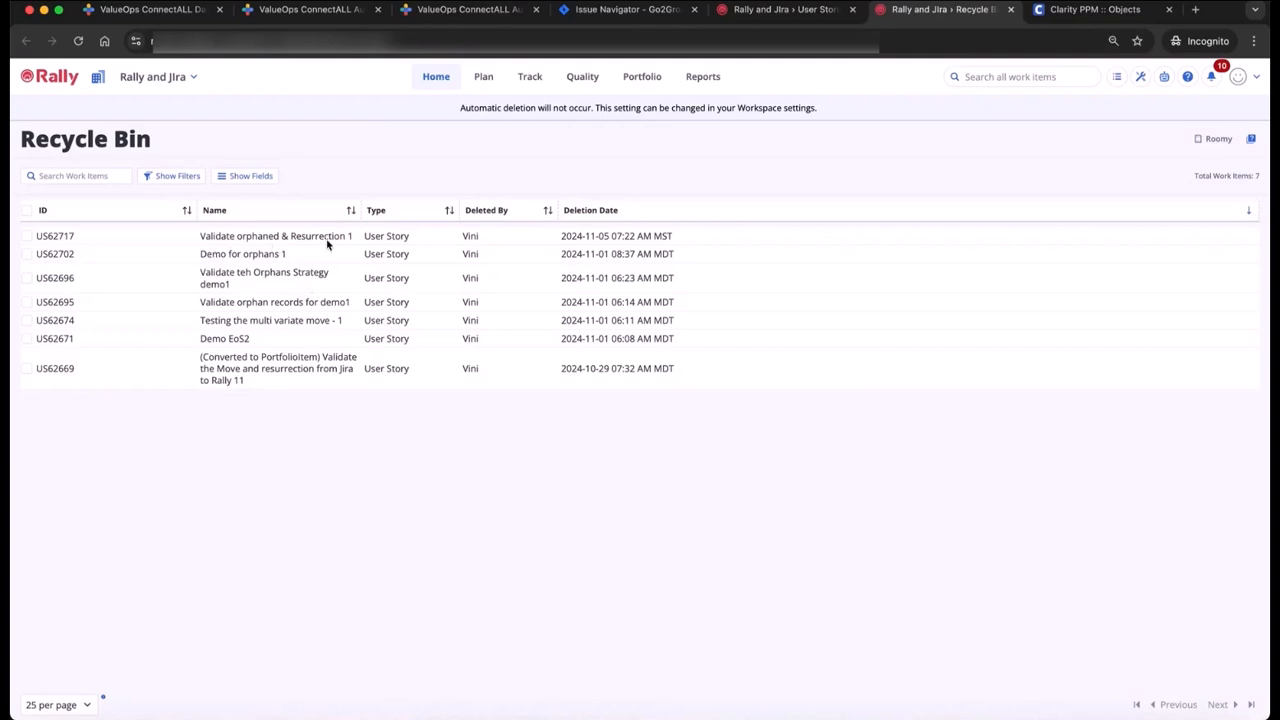
Switch to the ConnectALL dashboard and trigger an orphaned run for the OrphanresurrectionRally automation
click(157, 11)
scroll(748, 529, down, 3)
scroll(748, 529, down, 2)
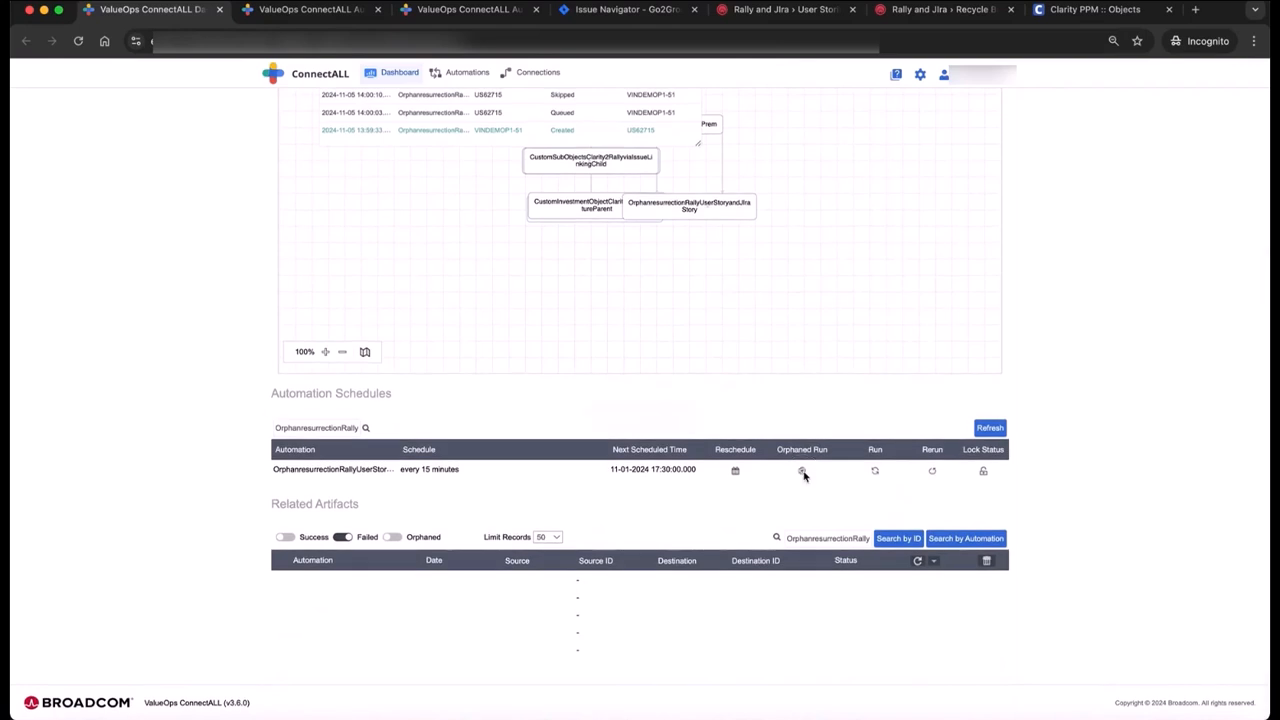
click(802, 471)
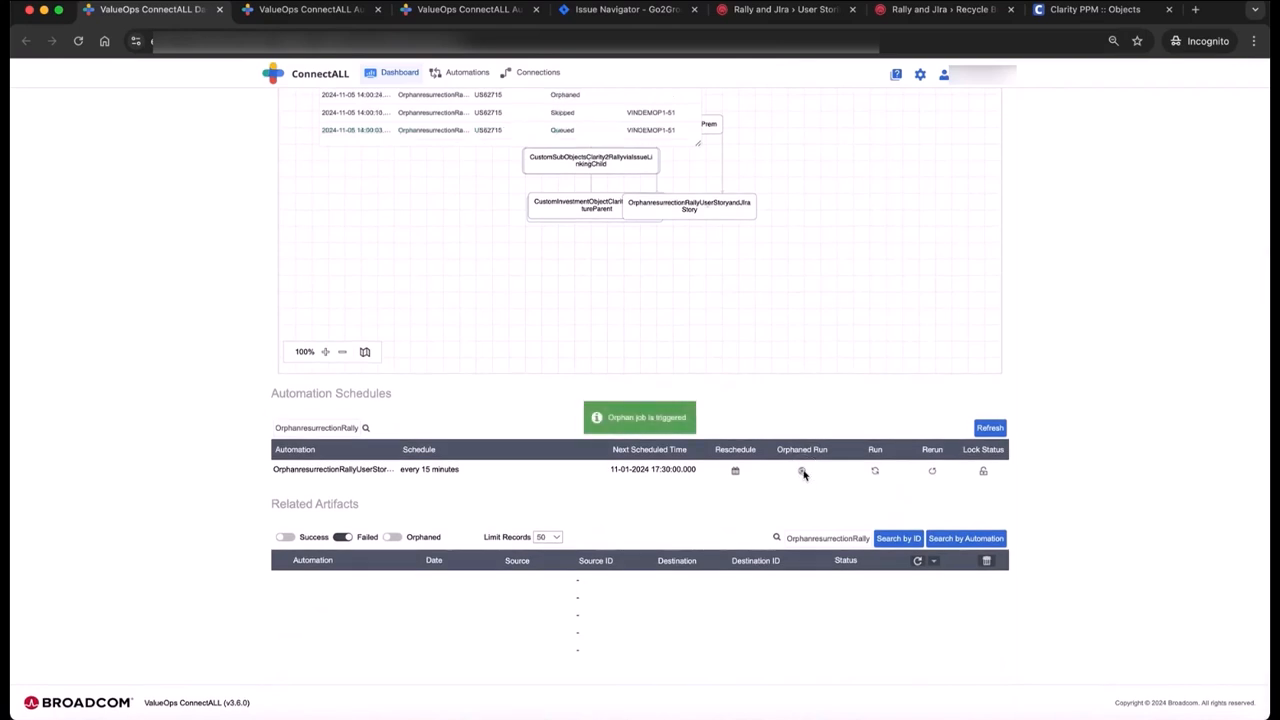
Examine the orphan run's entries in the Activity Monitor and highlight the orphaned record's source ID
scroll(771, 403, up, 4)
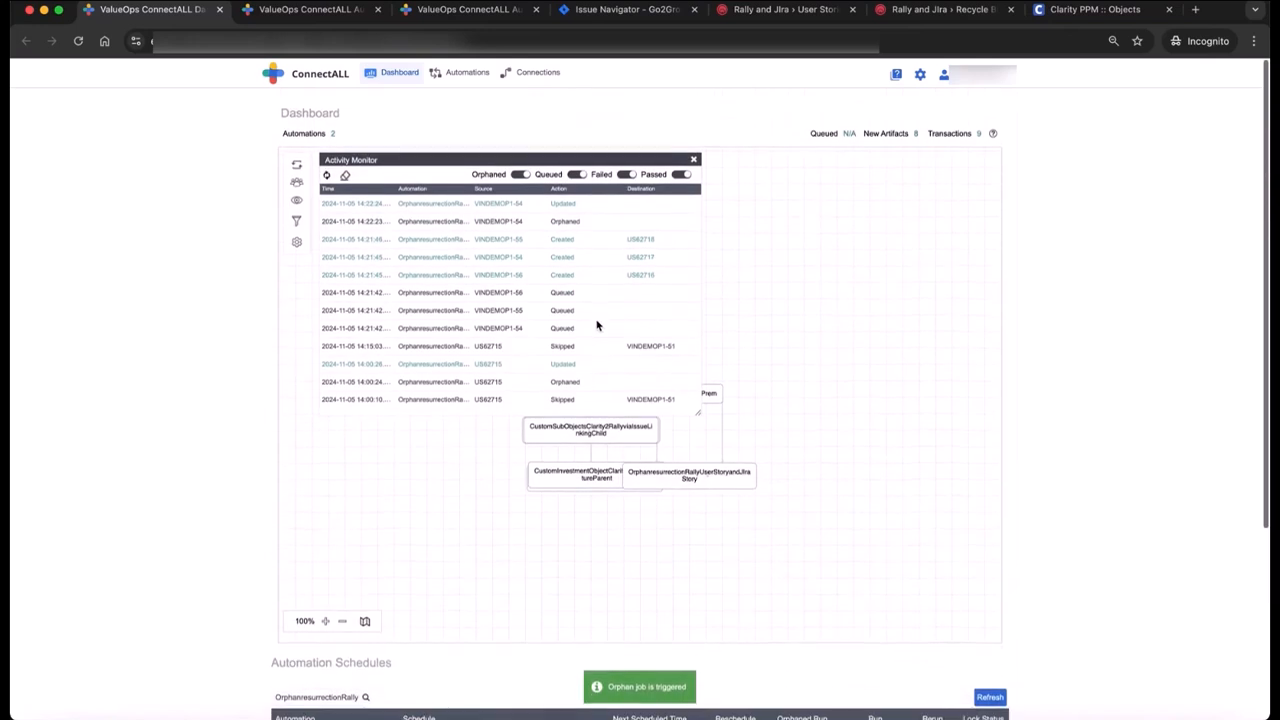
click(507, 222)
drag(507, 223, 474, 223)
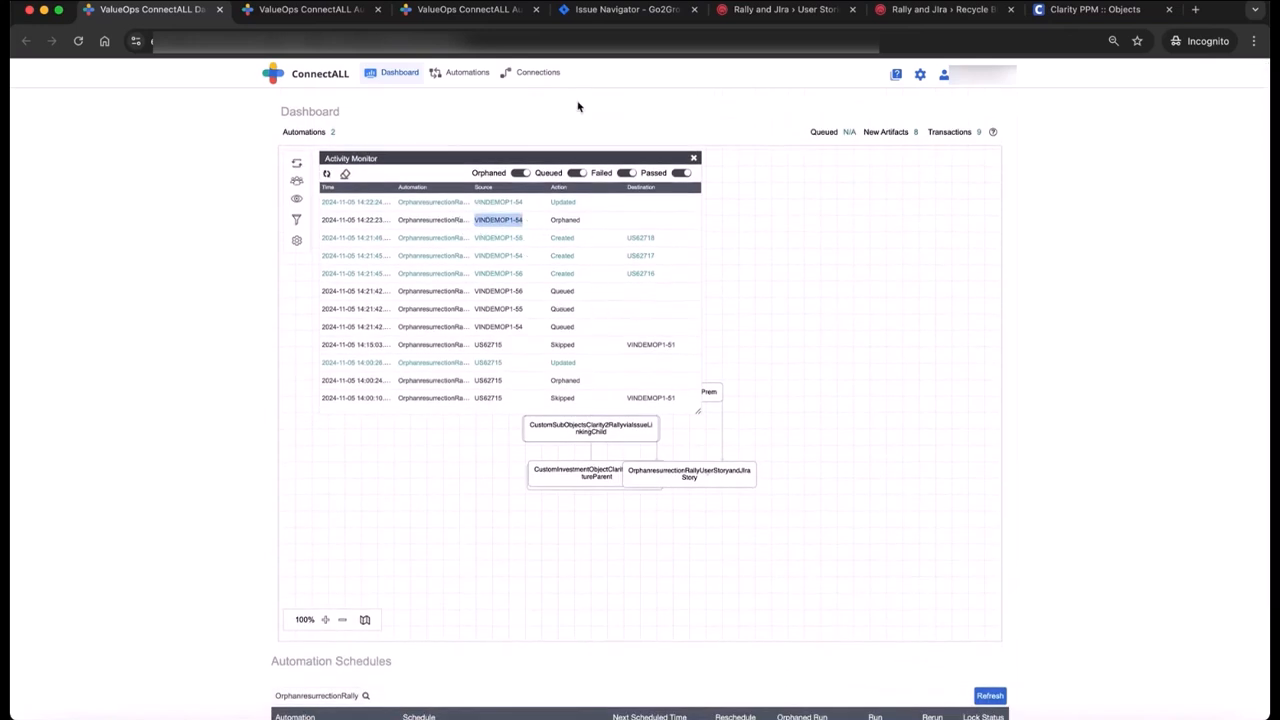
Switch to Jira, refresh the issue search results, and open the story "Validate orphaned & Resurrection 1" to examine its labels and comments
click(640, 12)
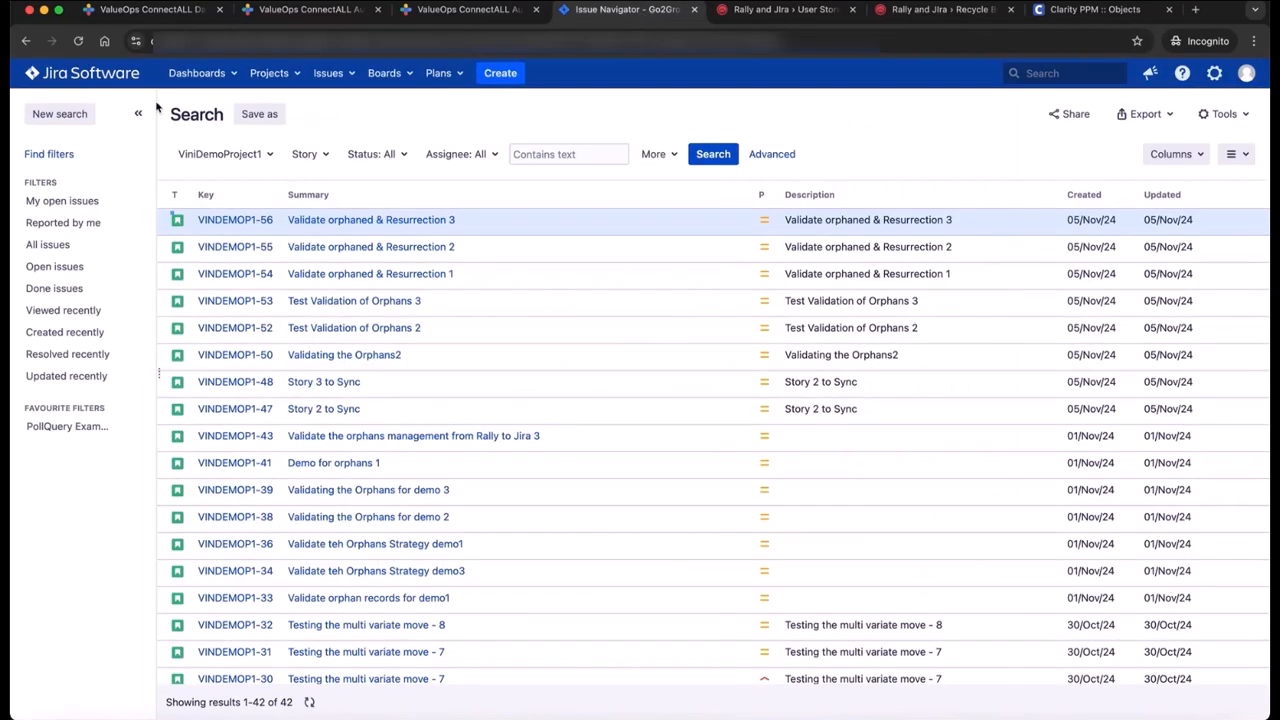
click(77, 40)
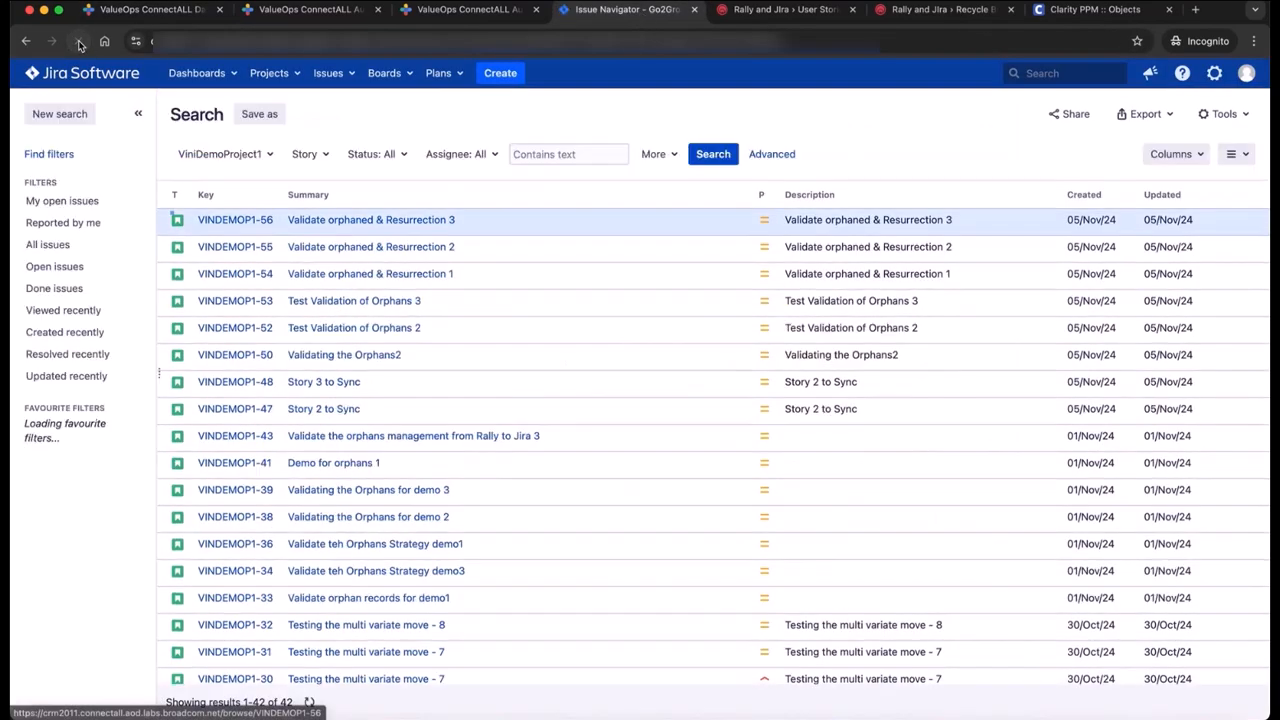
key(super+f)
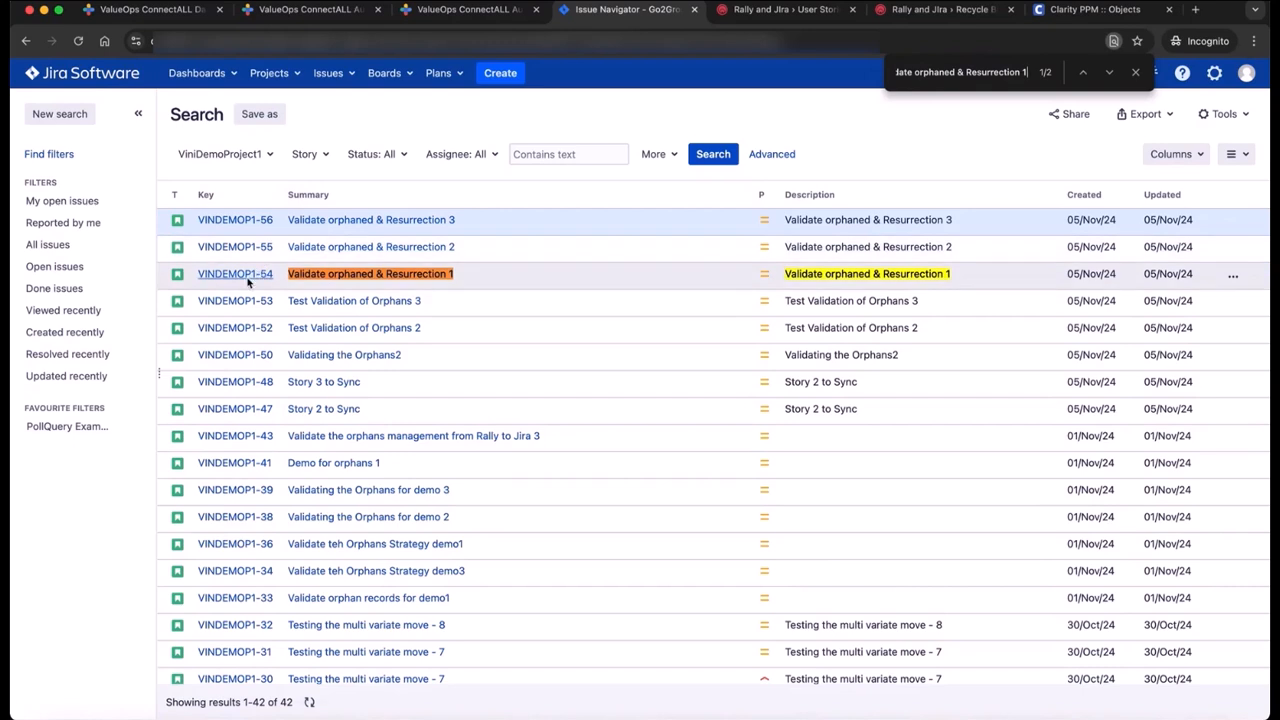
click(247, 280)
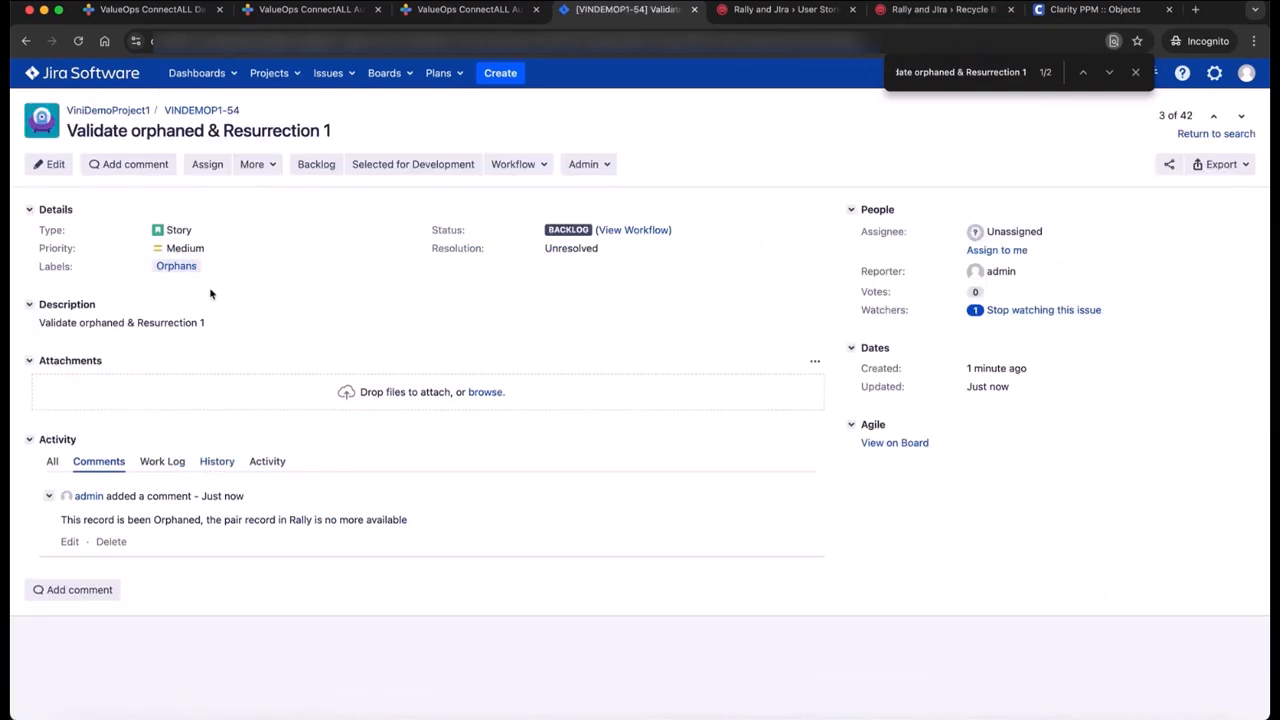
Review the automation's Orphan Strategy rules in ConnectALL and compare them with the label and comment on the Jira story
click(337, 12)
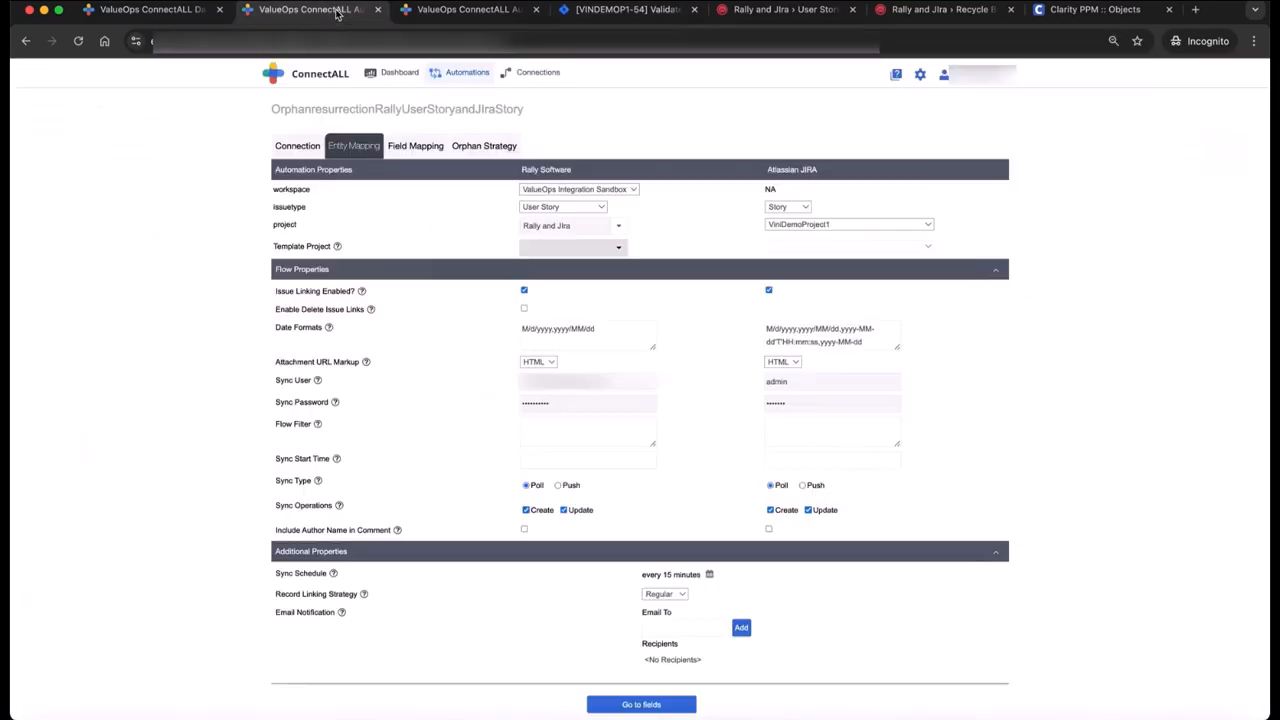
click(420, 145)
click(489, 150)
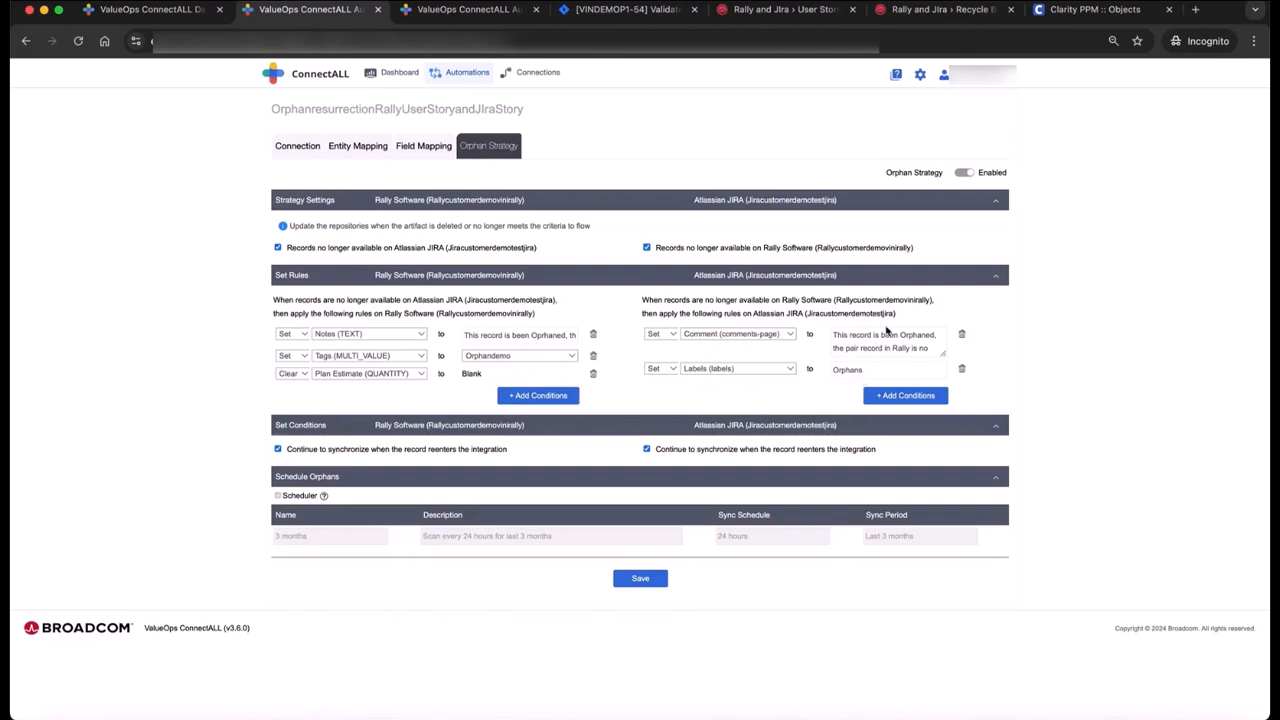
click(620, 10)
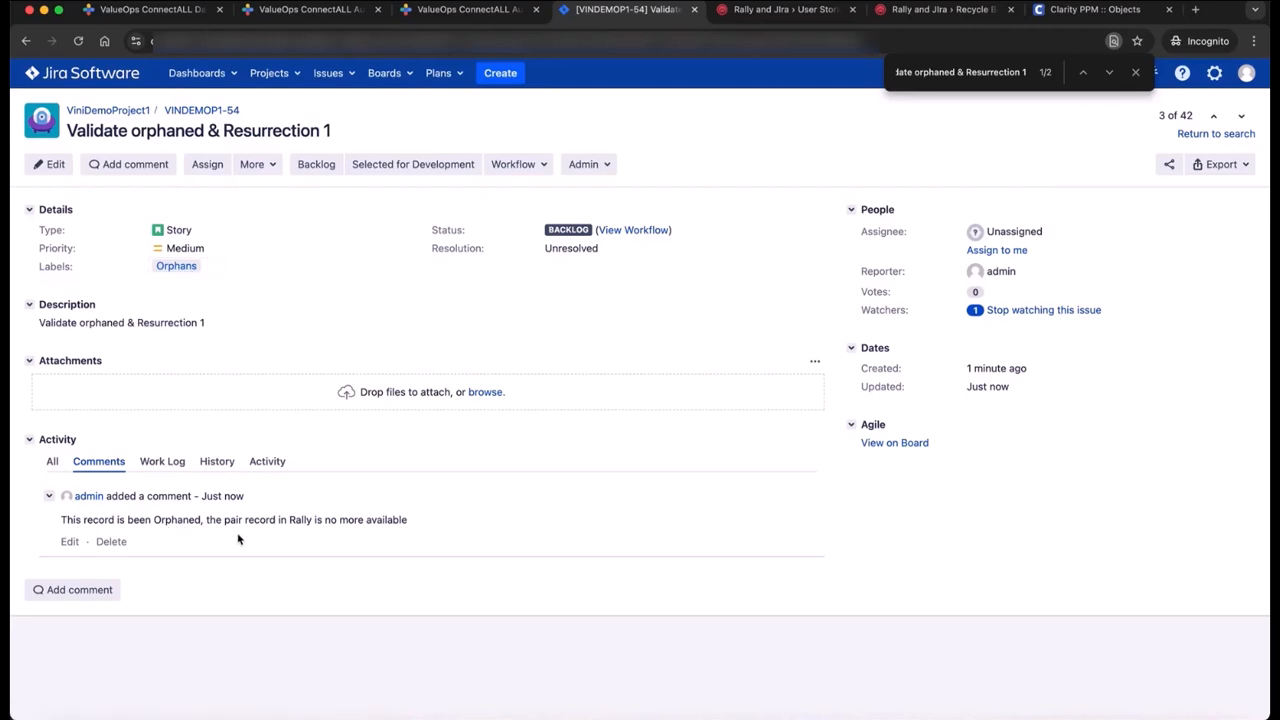
Switch to Rally's Recycle Bin and restore the deleted user story "Validate orphaned & Resurrection 1"
click(778, 12)
click(940, 12)
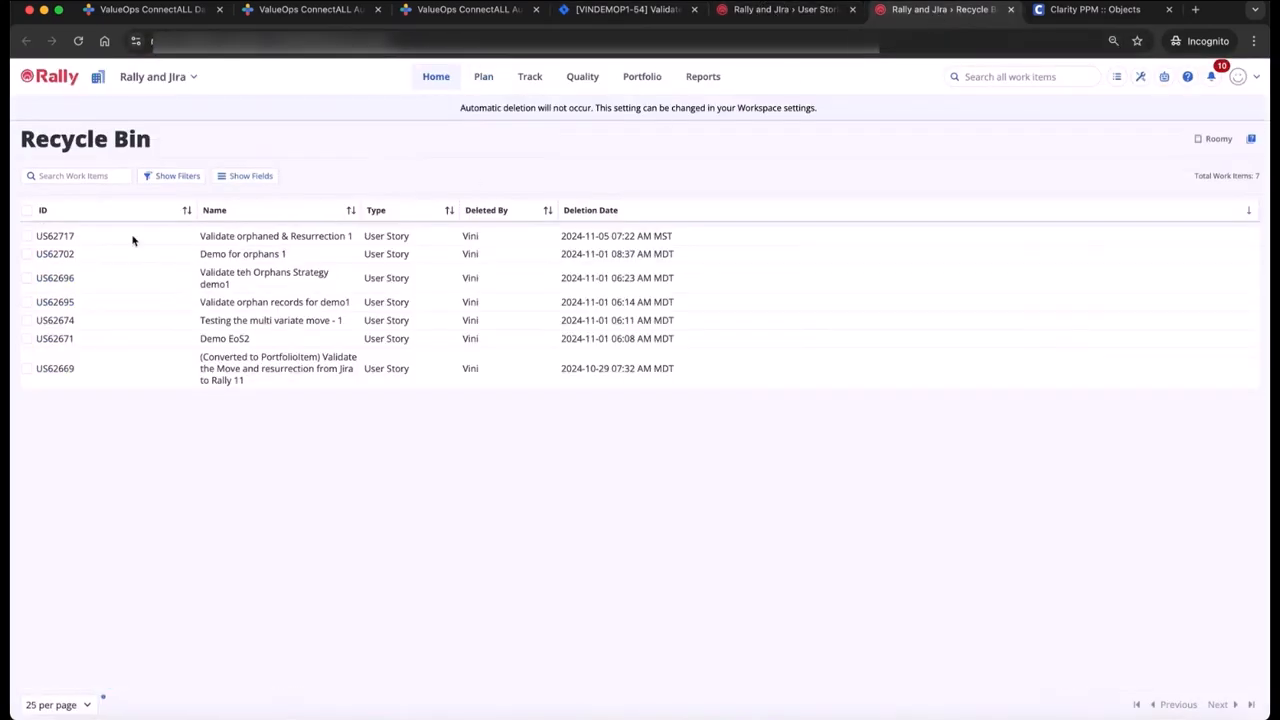
click(27, 235)
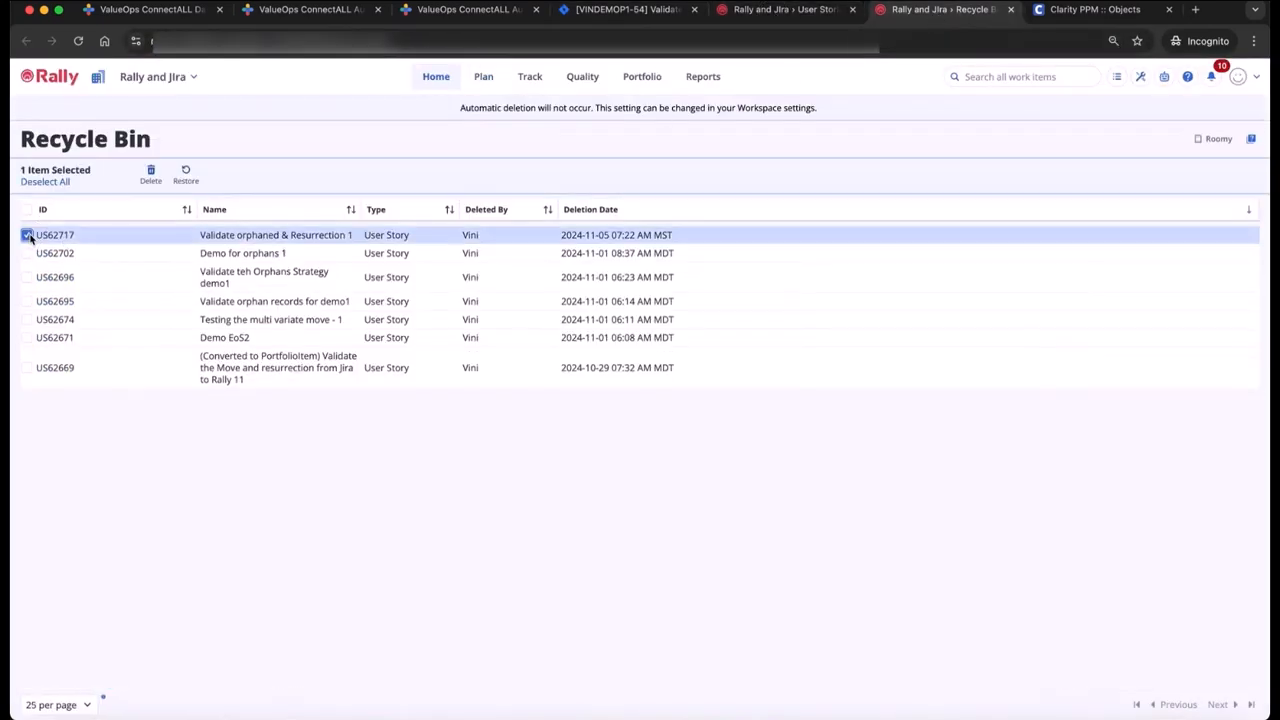
click(184, 177)
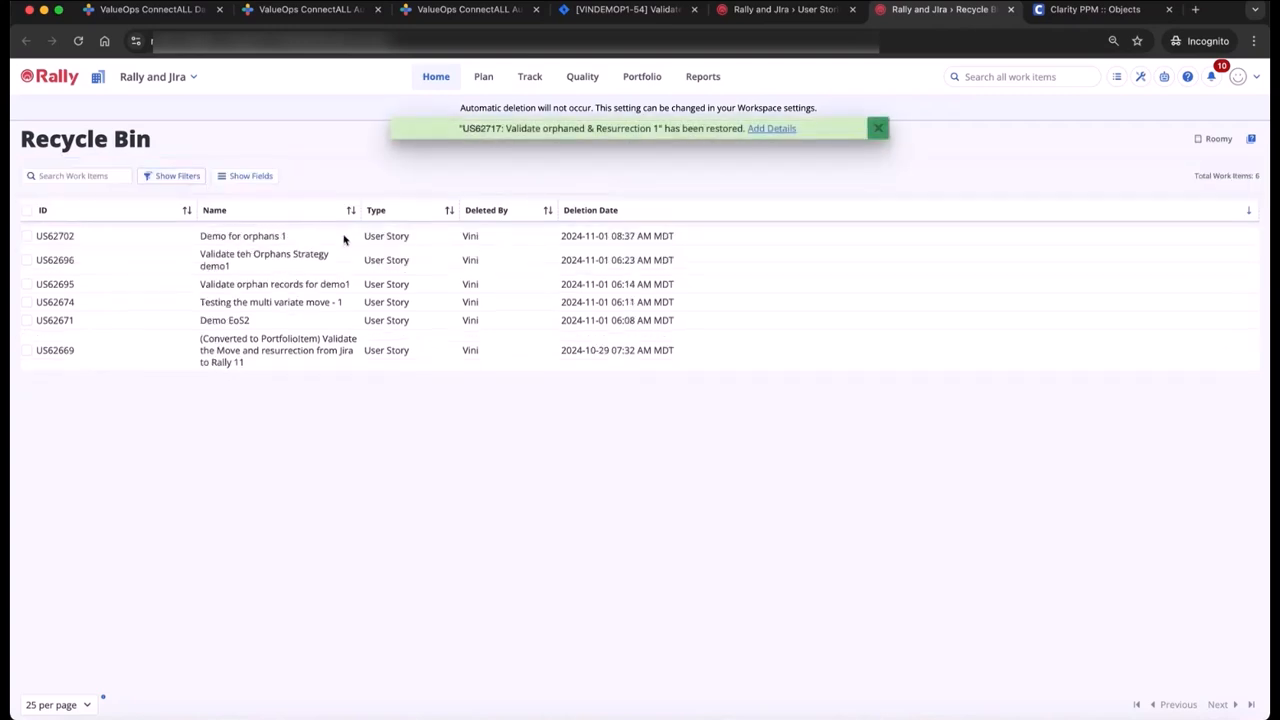
Refresh Rally's user stories, rename the restored story US62717 to "Validate orphaned & Resurrection 1 update", and save it
click(780, 10)
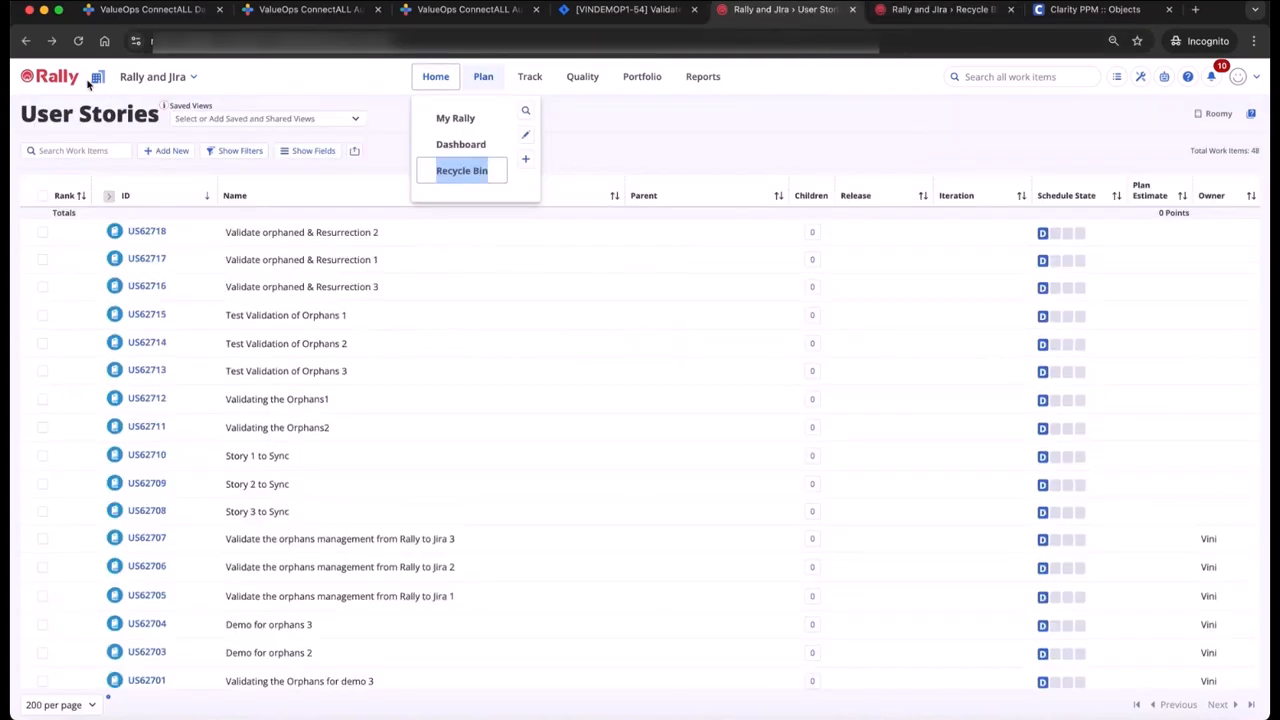
click(78, 41)
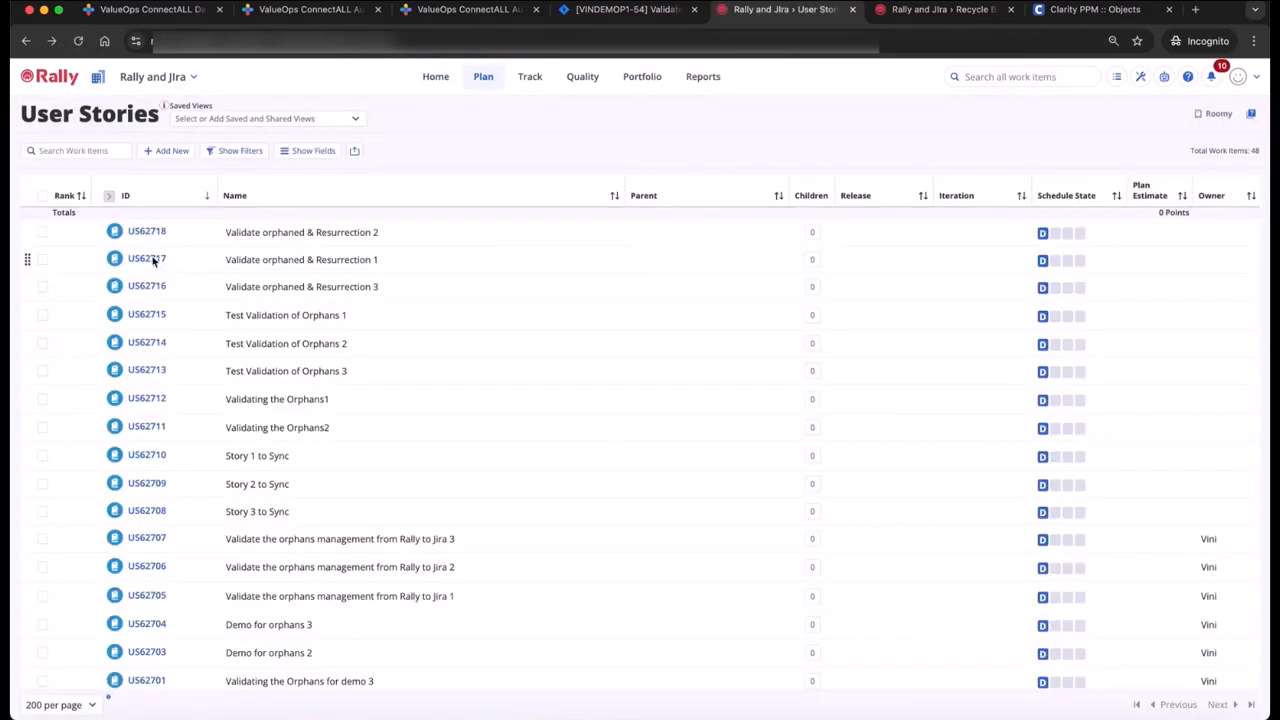
click(152, 259)
click(350, 111)
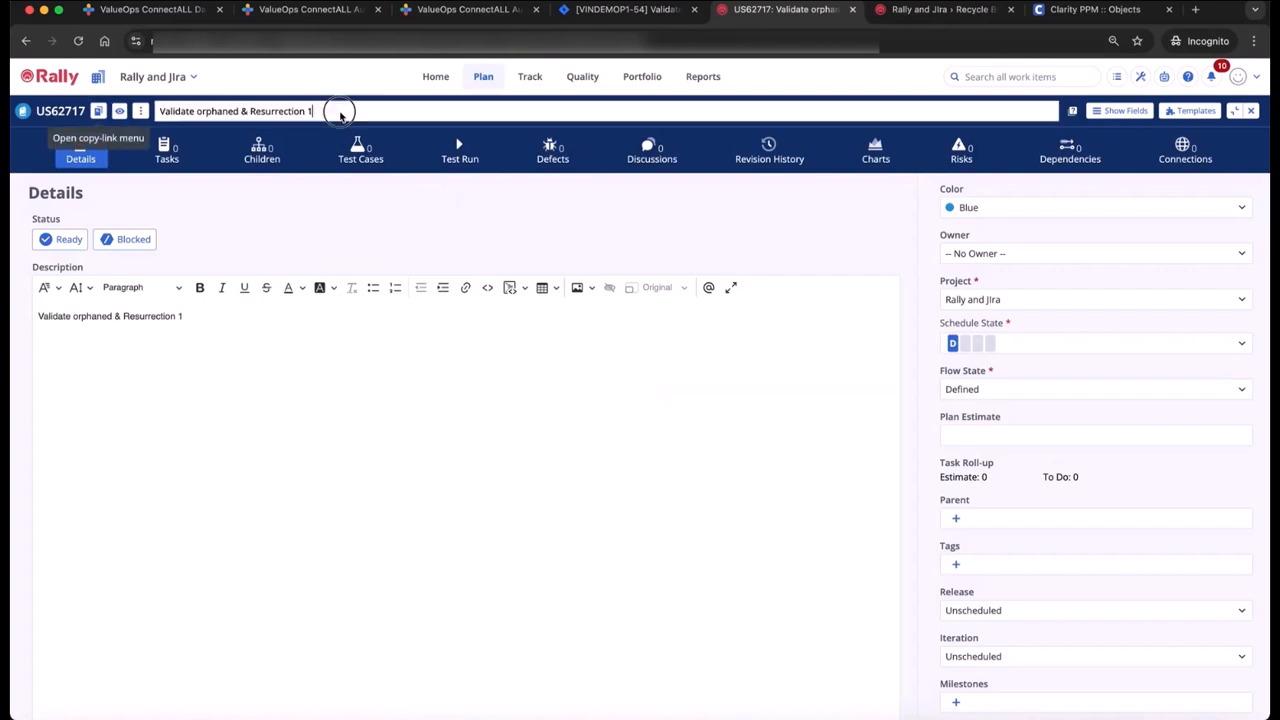
text(update)
click(694, 703)
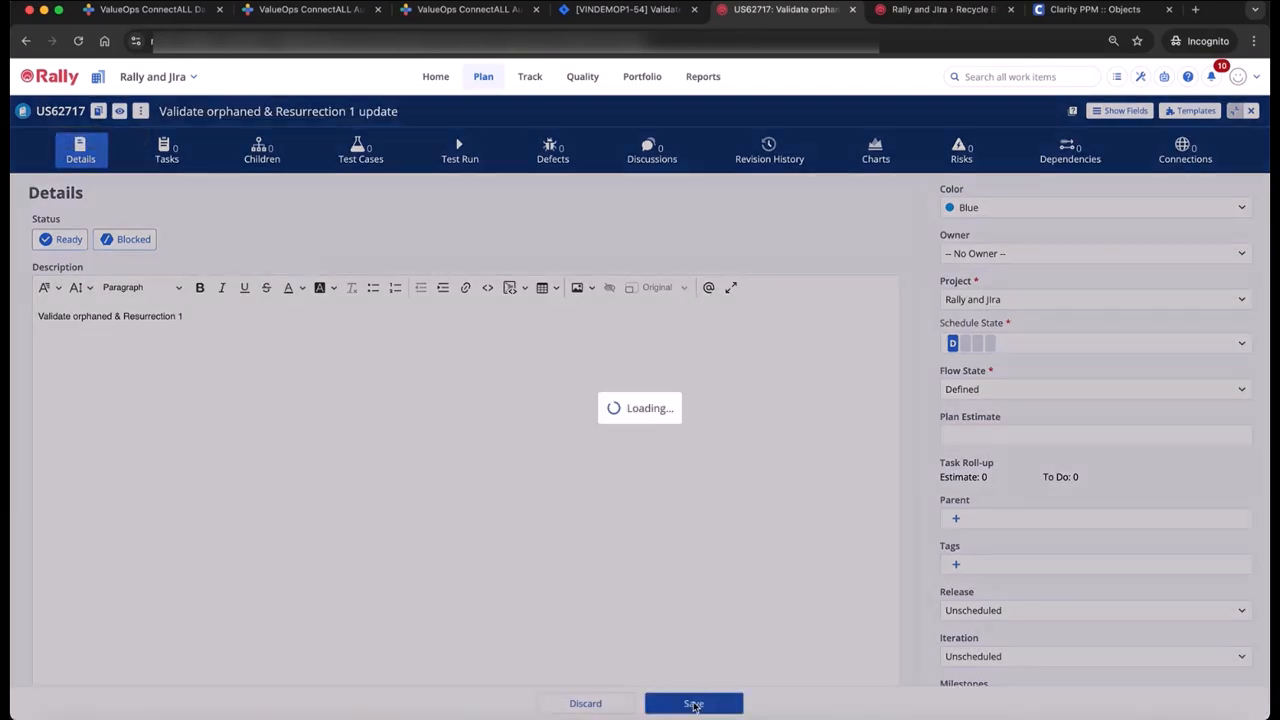
Switch to the ConnectALL dashboard, trigger a regular run of the OrphanresurrectionRally automation, and check its entries in the Activity Monitor
click(155, 8)
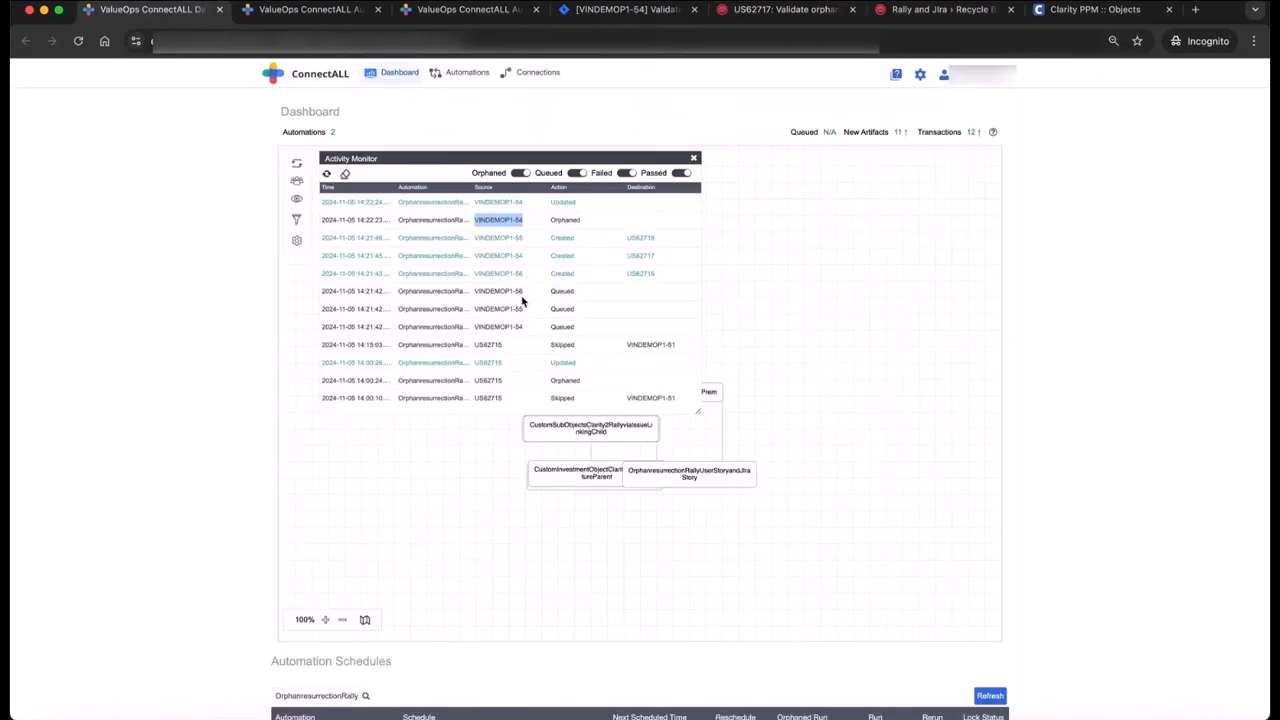
scroll(877, 383, down, 5)
click(875, 508)
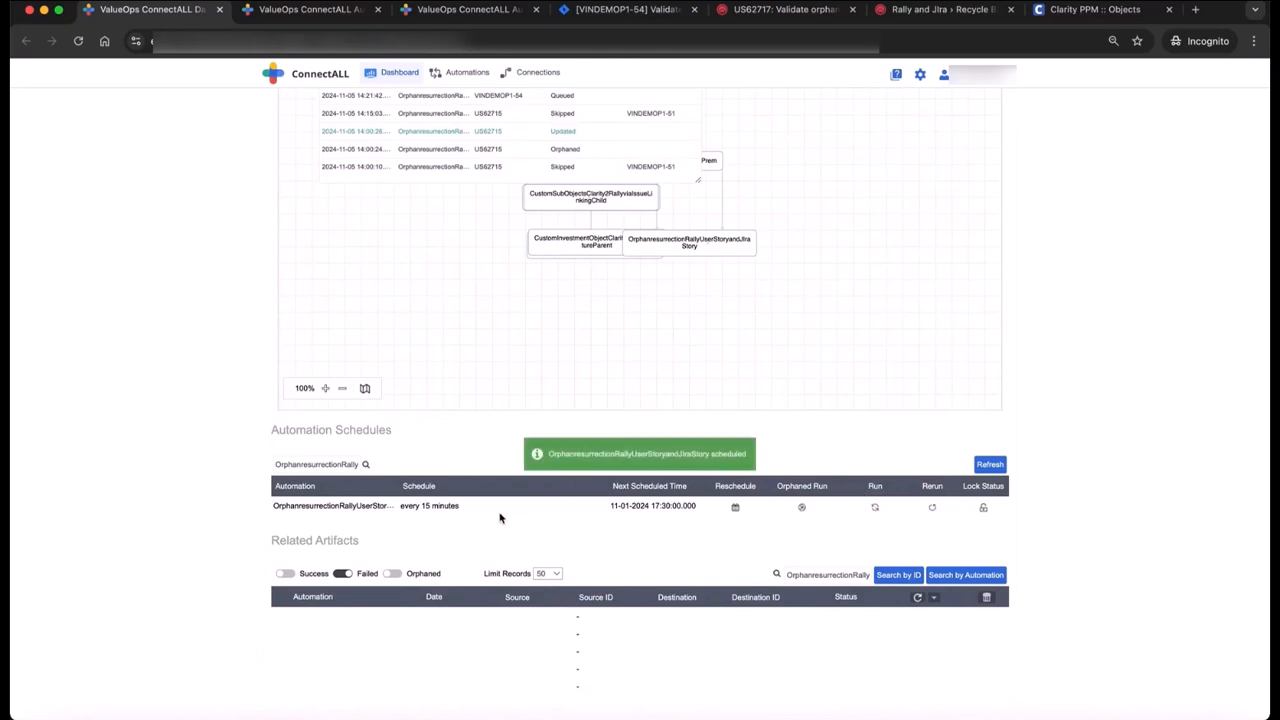
scroll(629, 366, up, 5)
scroll(629, 366, down, 1)
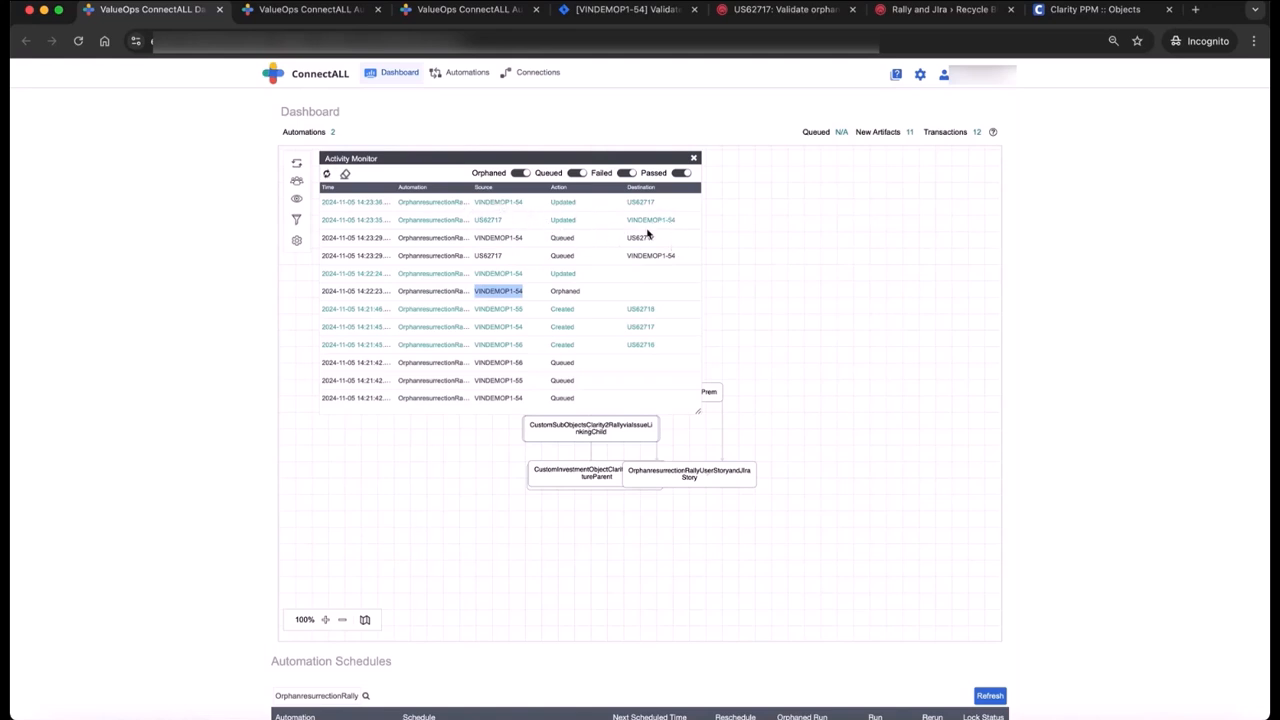
Return to the restored user story in Rally and highlight its ID and updated name
click(775, 16)
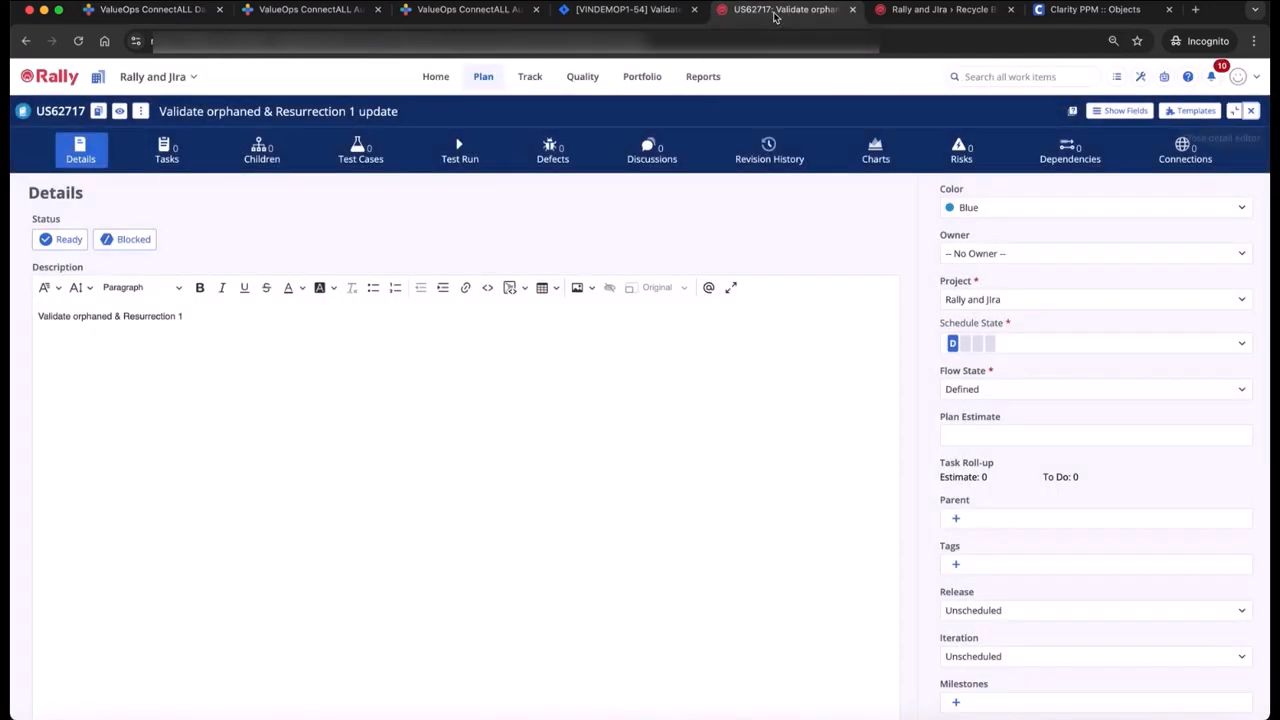
double_click(62, 112)
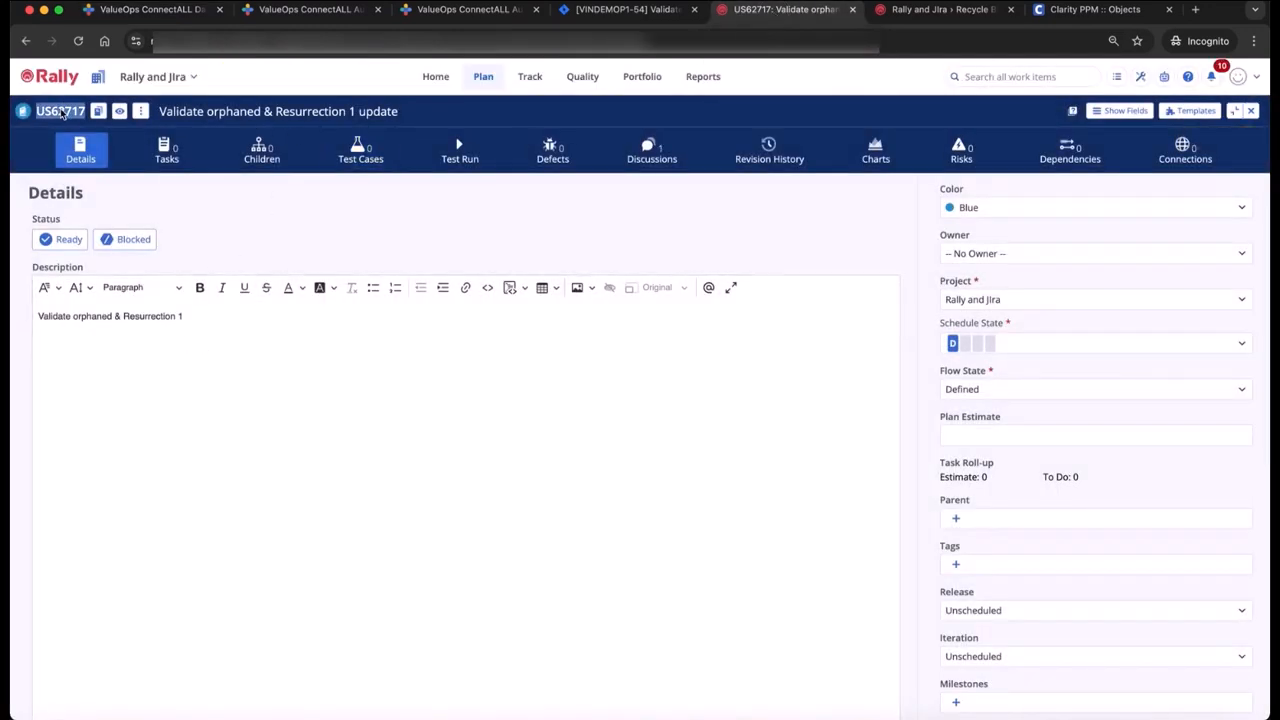
click(210, 112)
triple_click(211, 113)
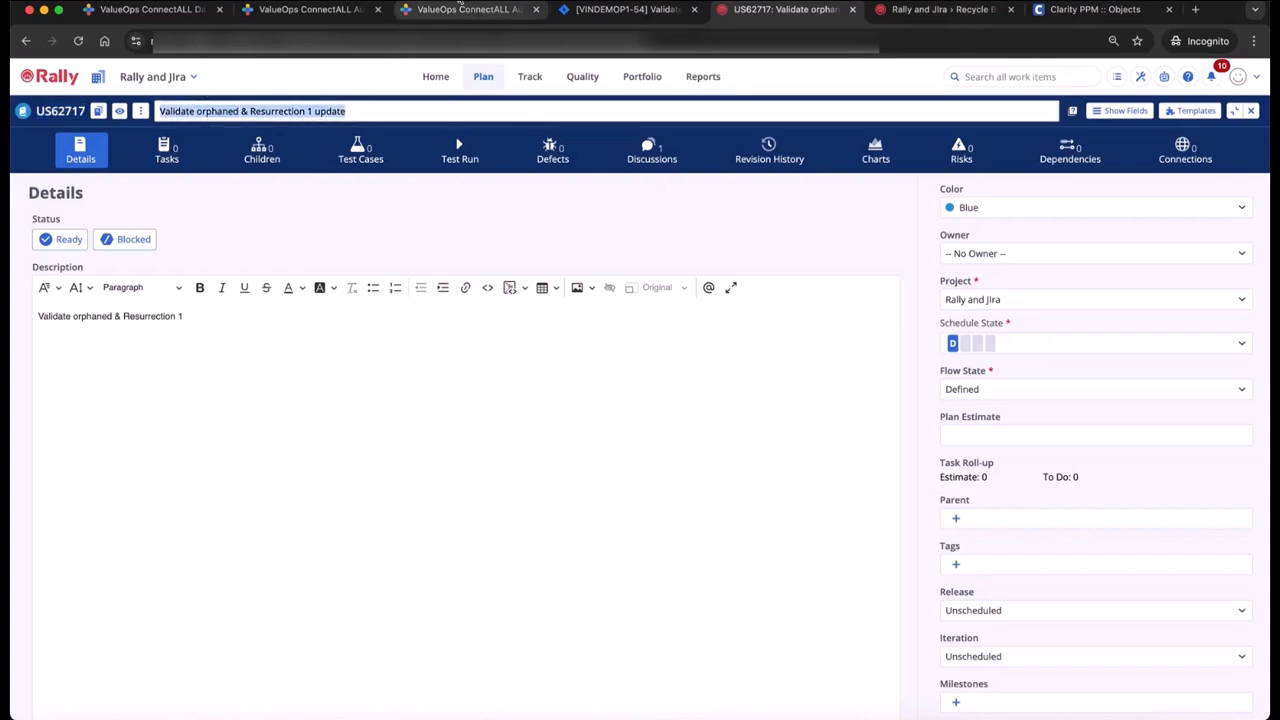
Switch to the paired Jira story VINDEMOP1-54 and reload it to check for the synced name
click(310, 10)
click(640, 12)
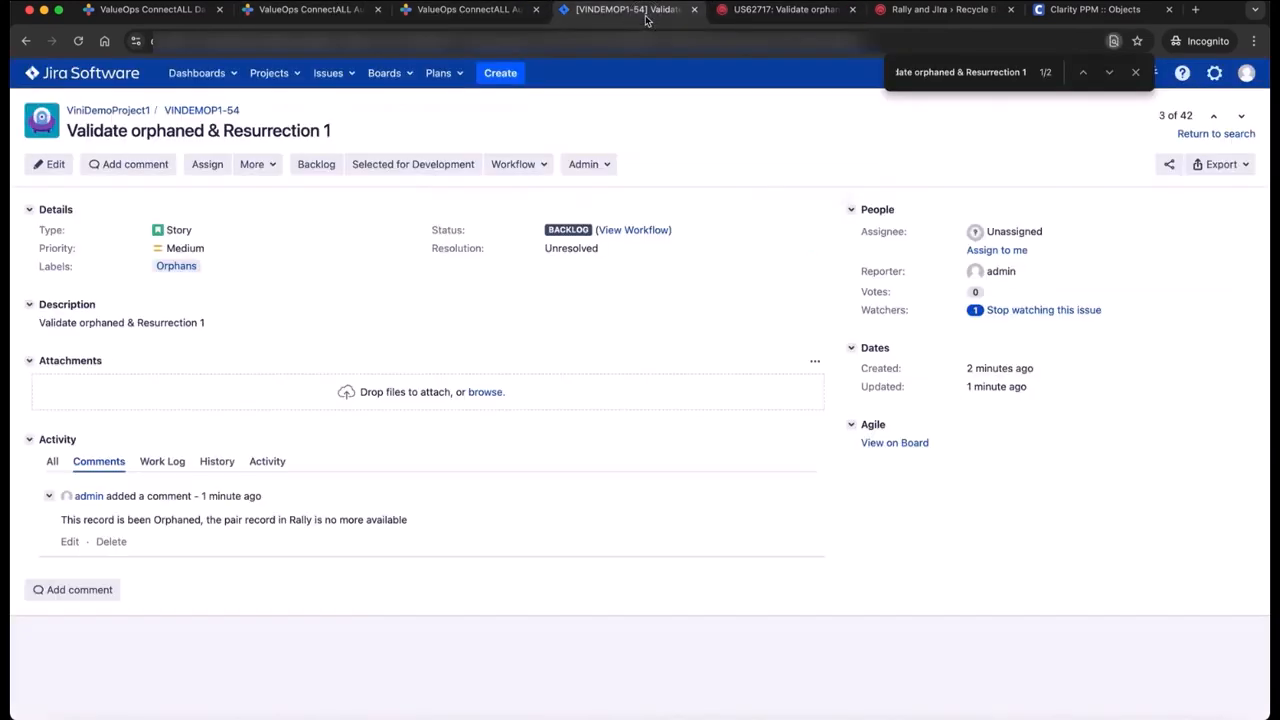
click(80, 46)
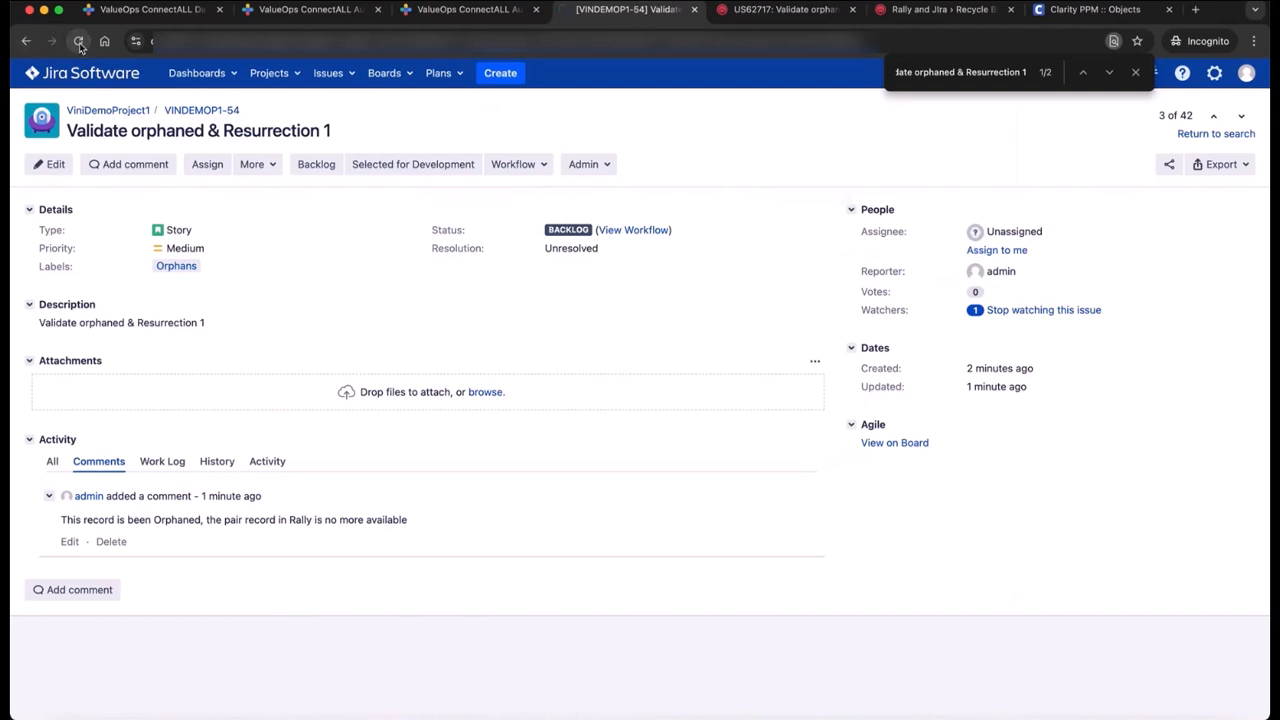